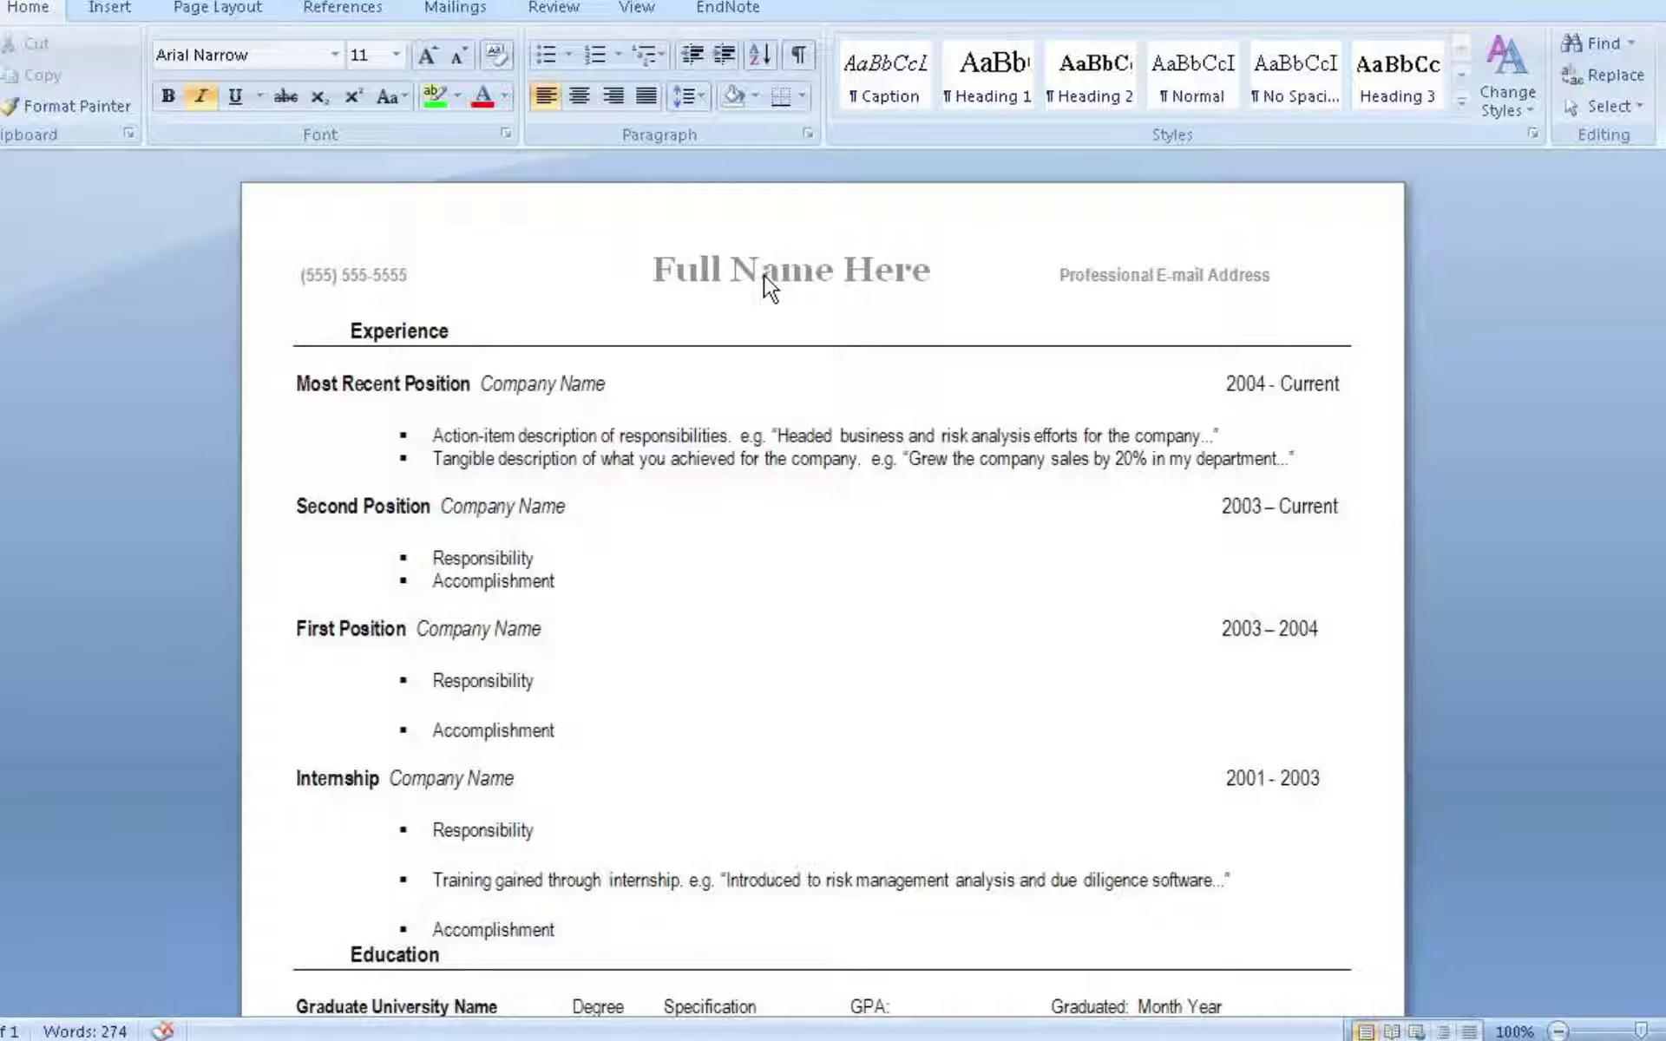
Replace the header's Full Name Here and e-mail placeholders with the candidate's name and e-mail address
double_click(724, 278)
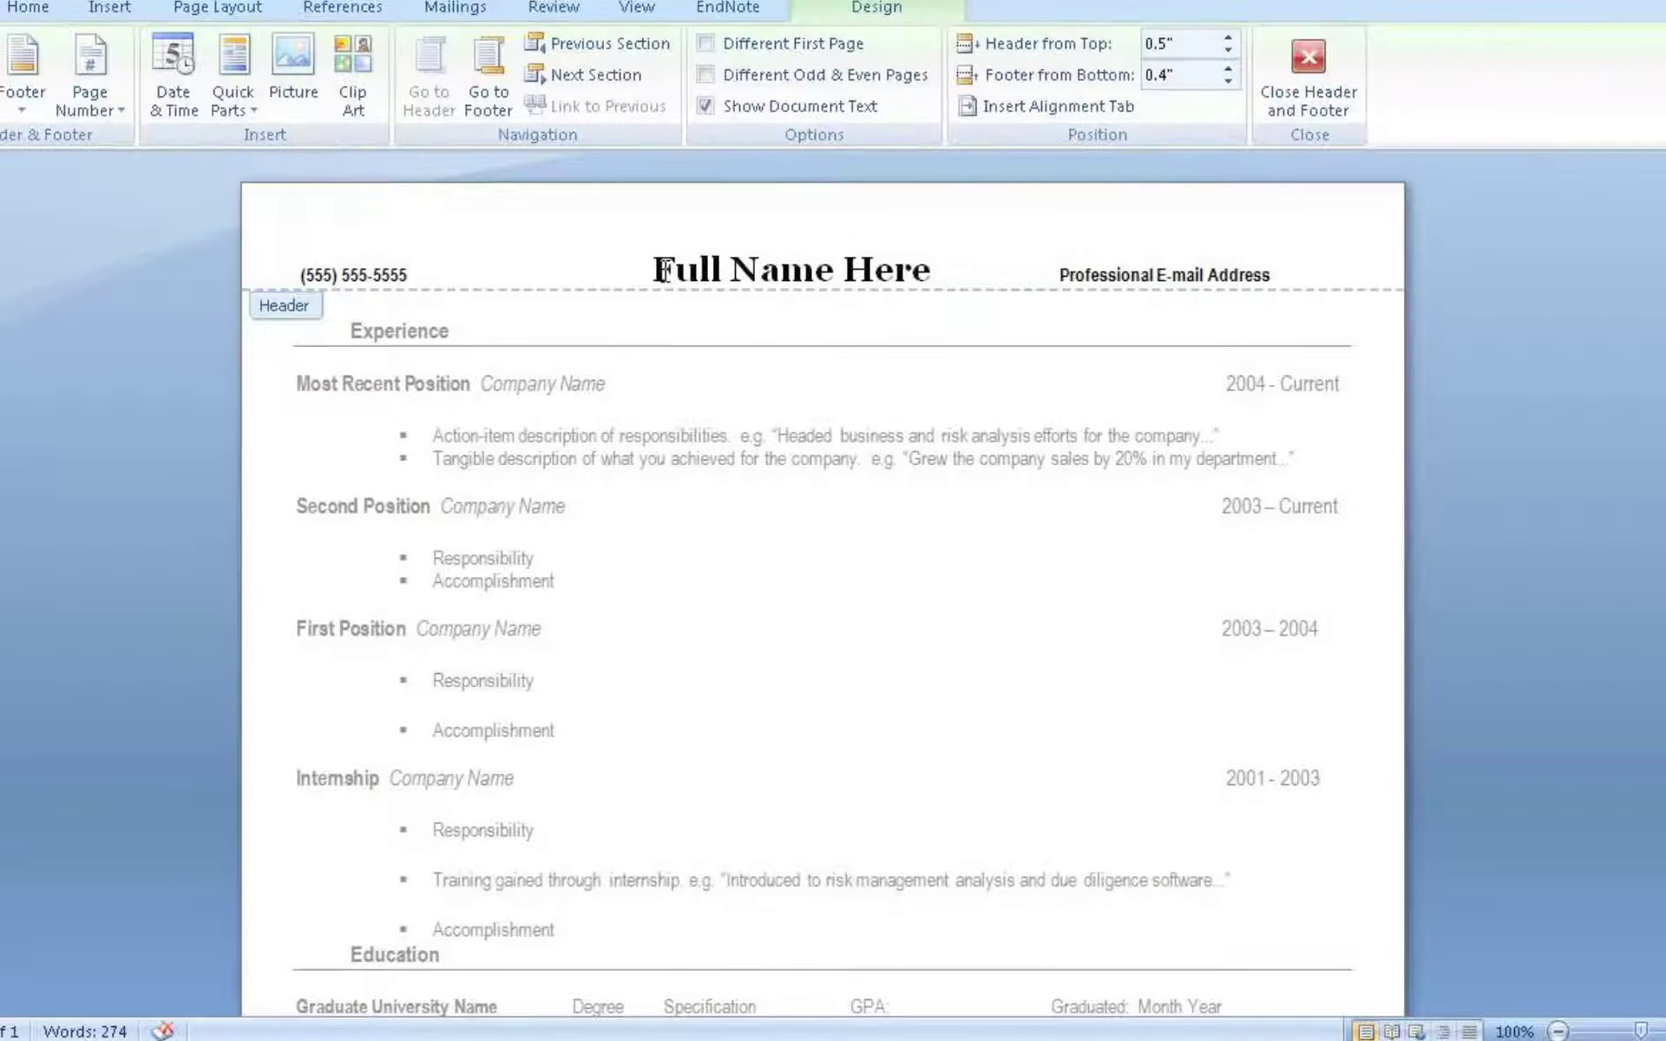
left_click_drag(653, 273, 919, 293)
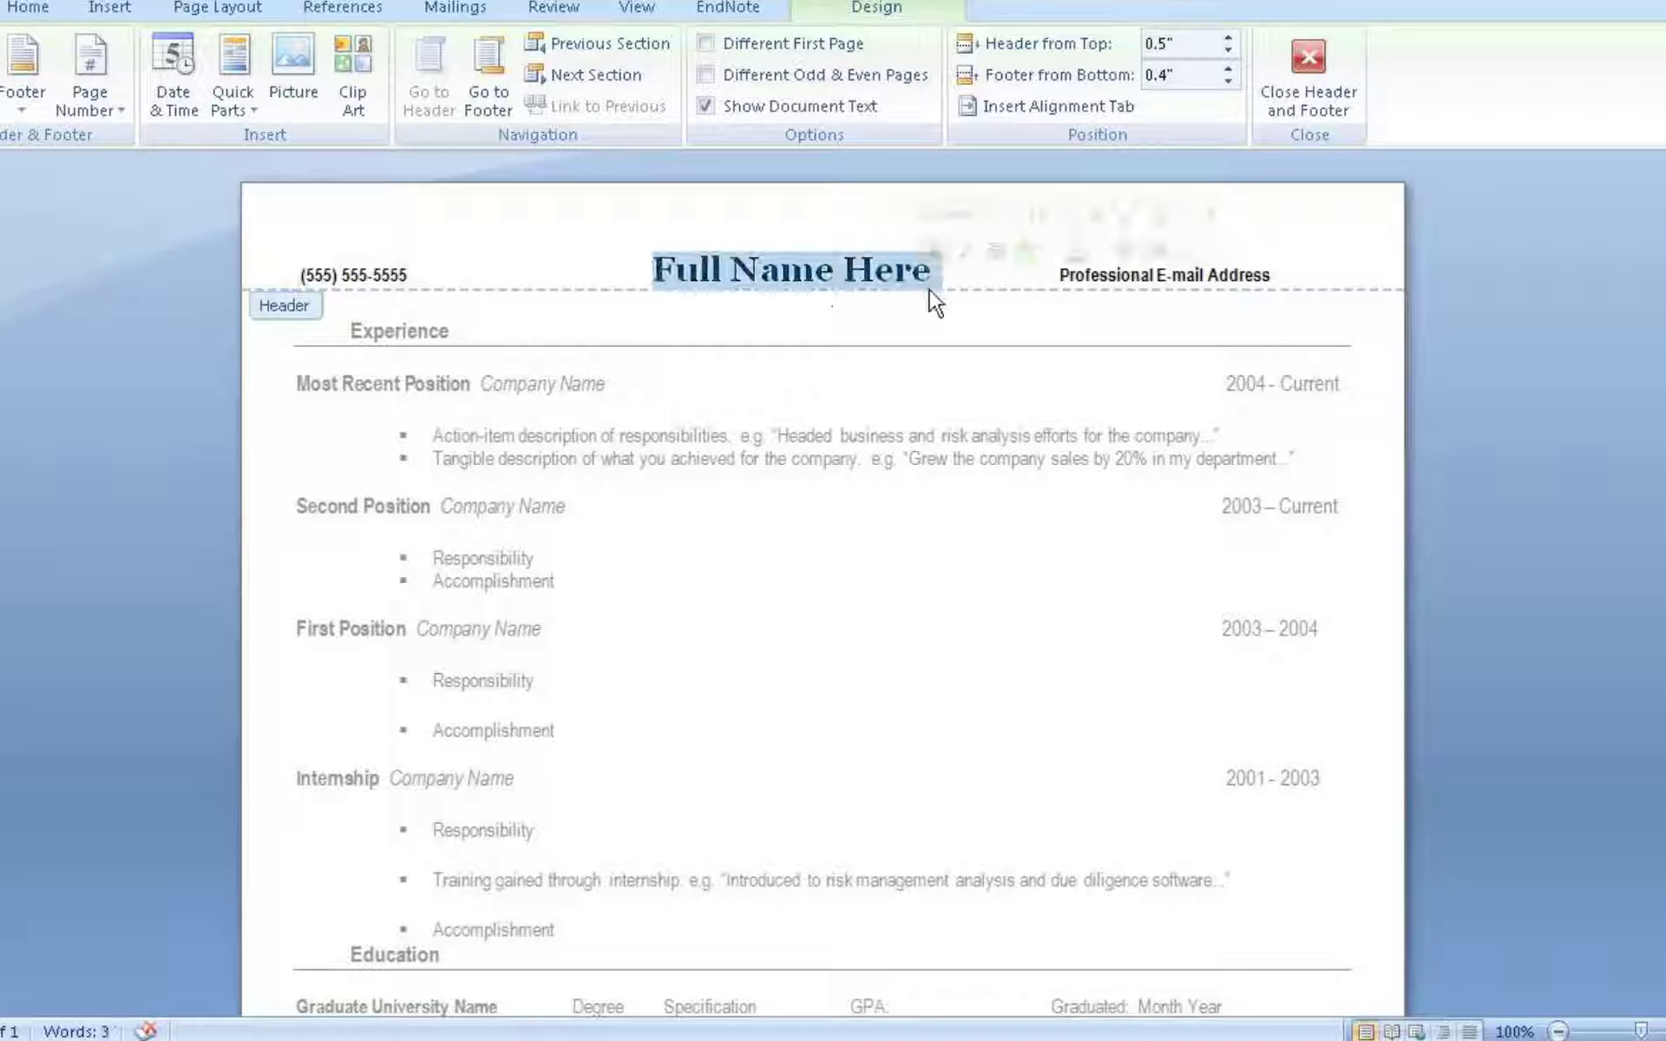
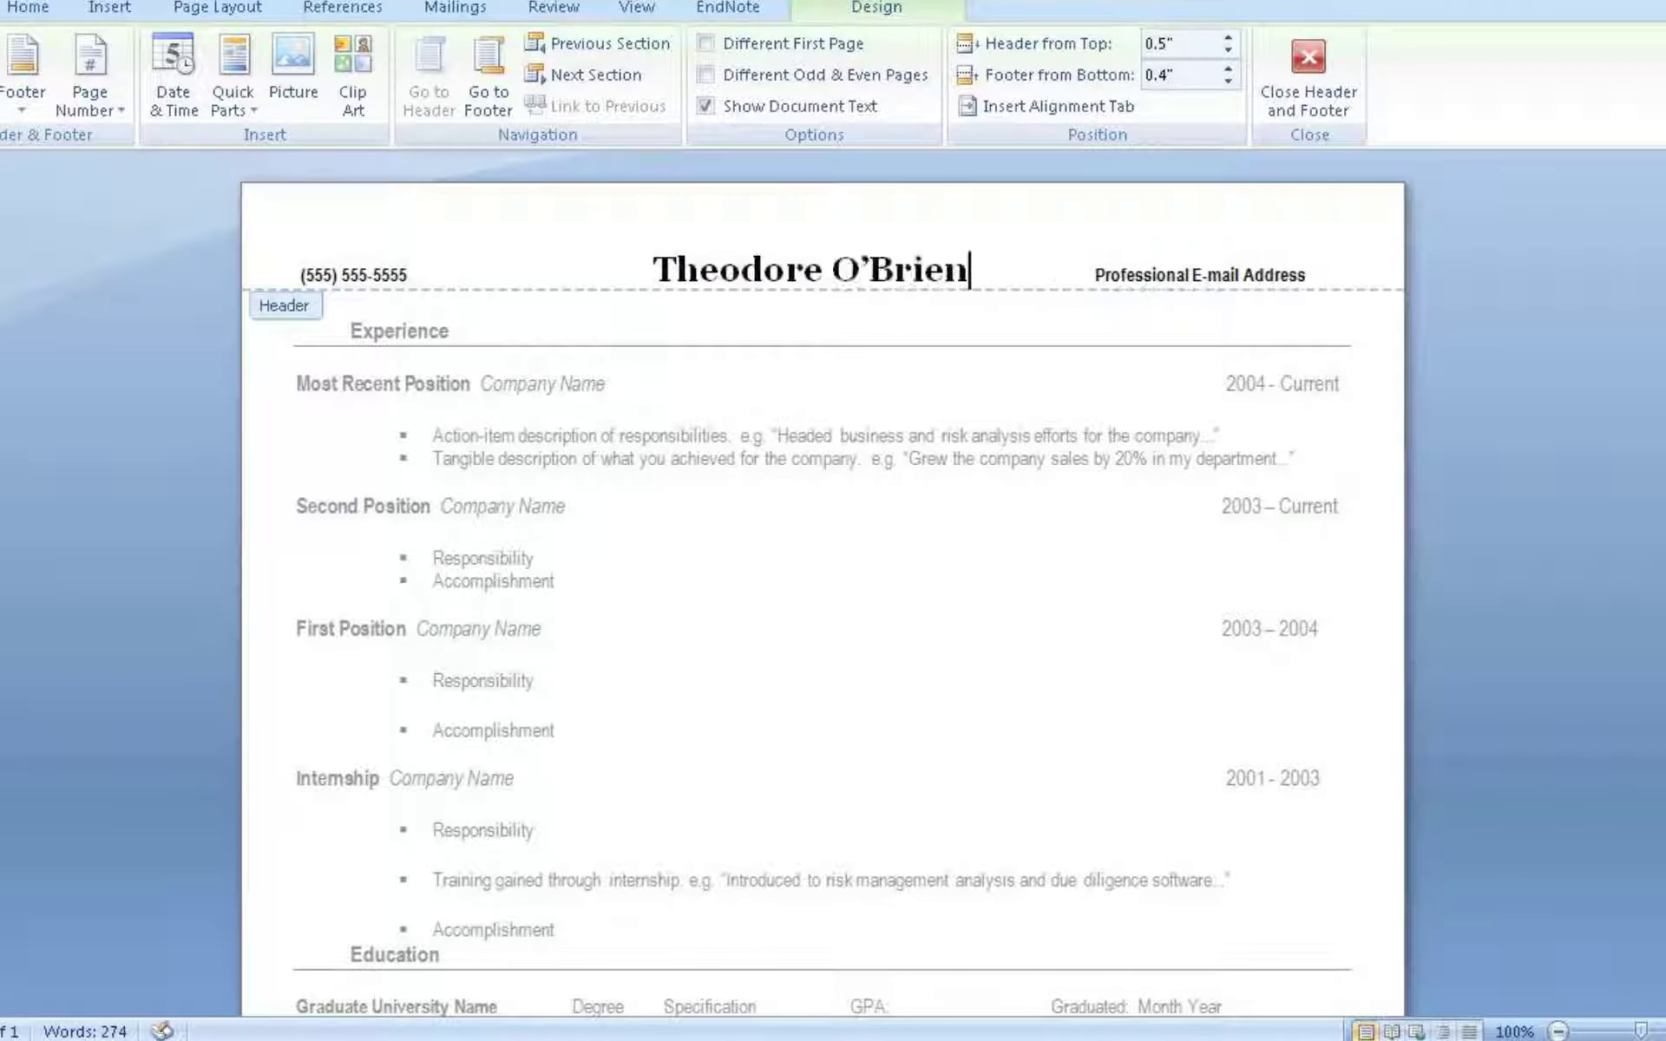
left_click_drag(1099, 276, 1294, 269)
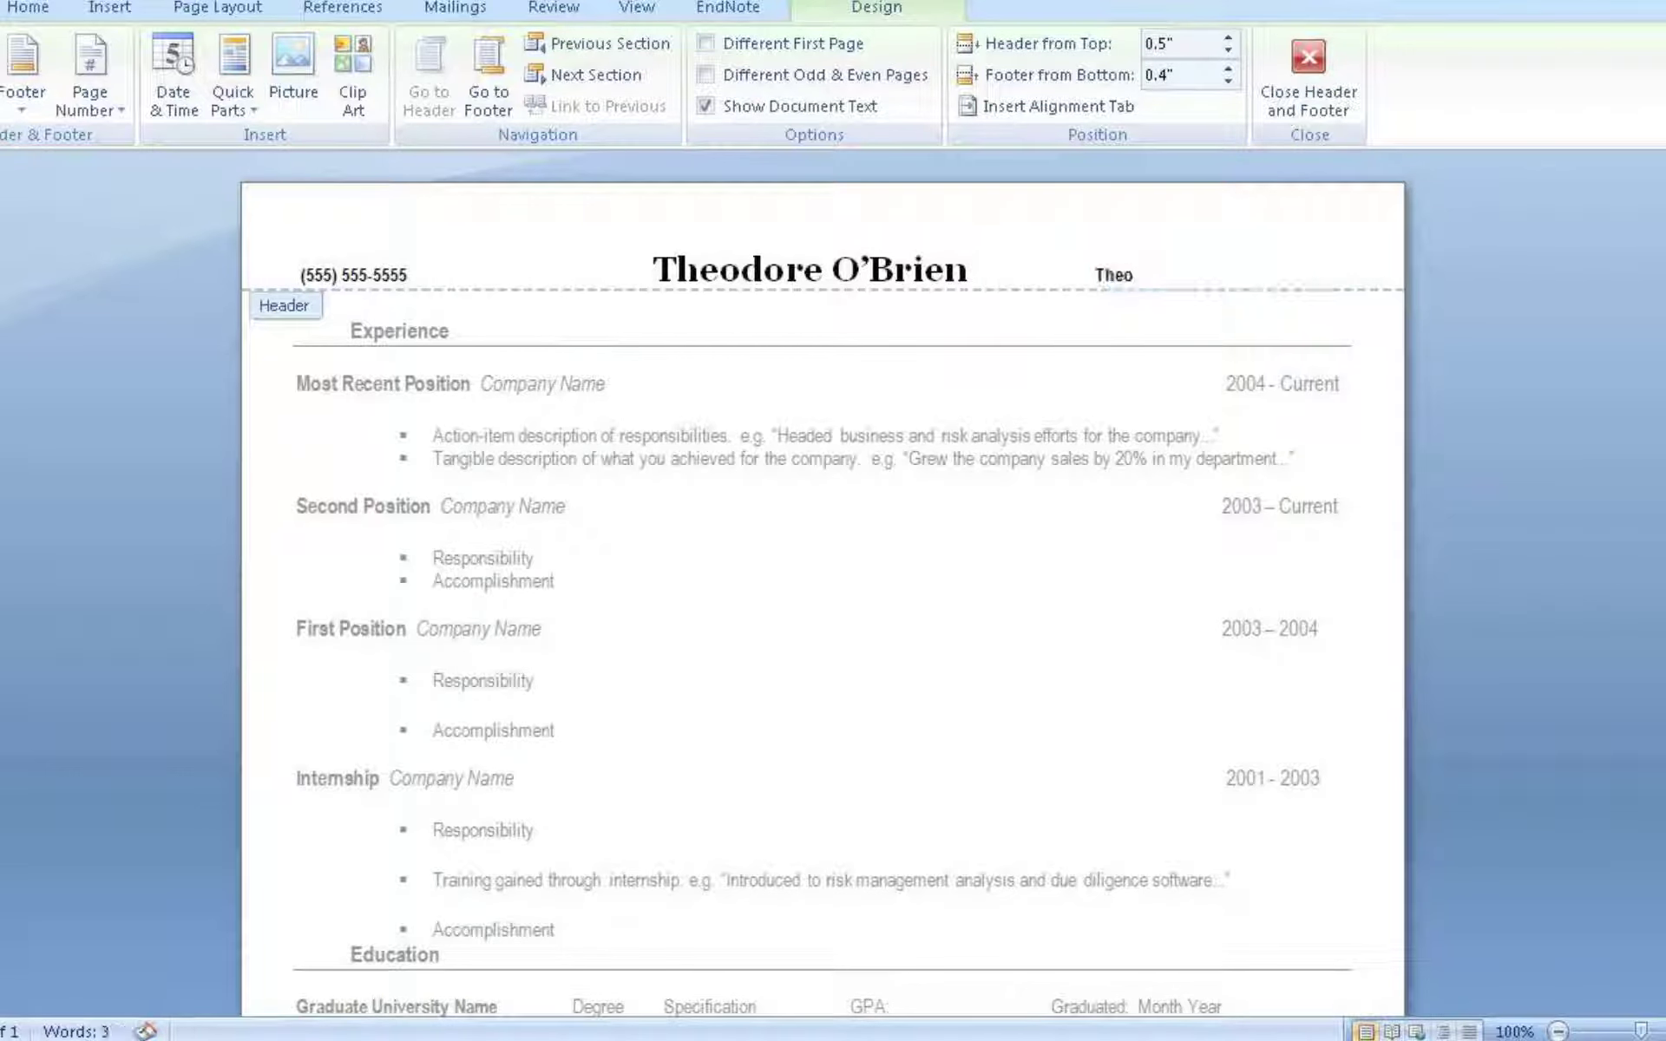
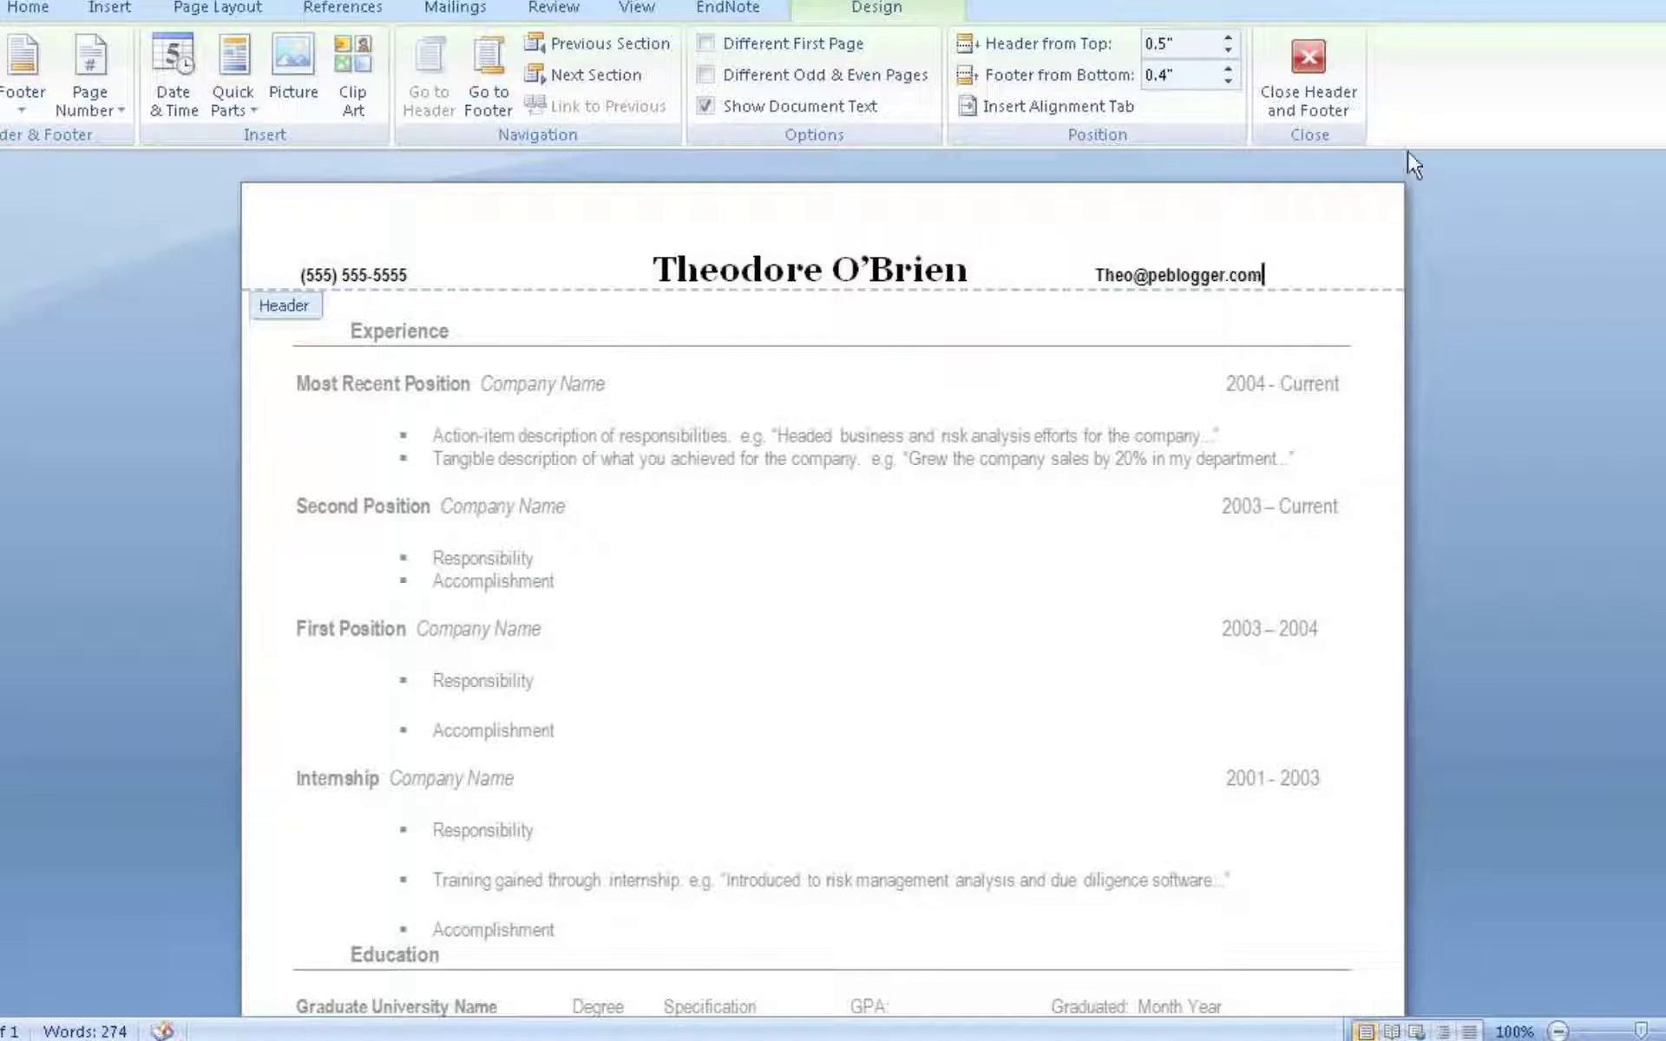
left_click(1301, 76)
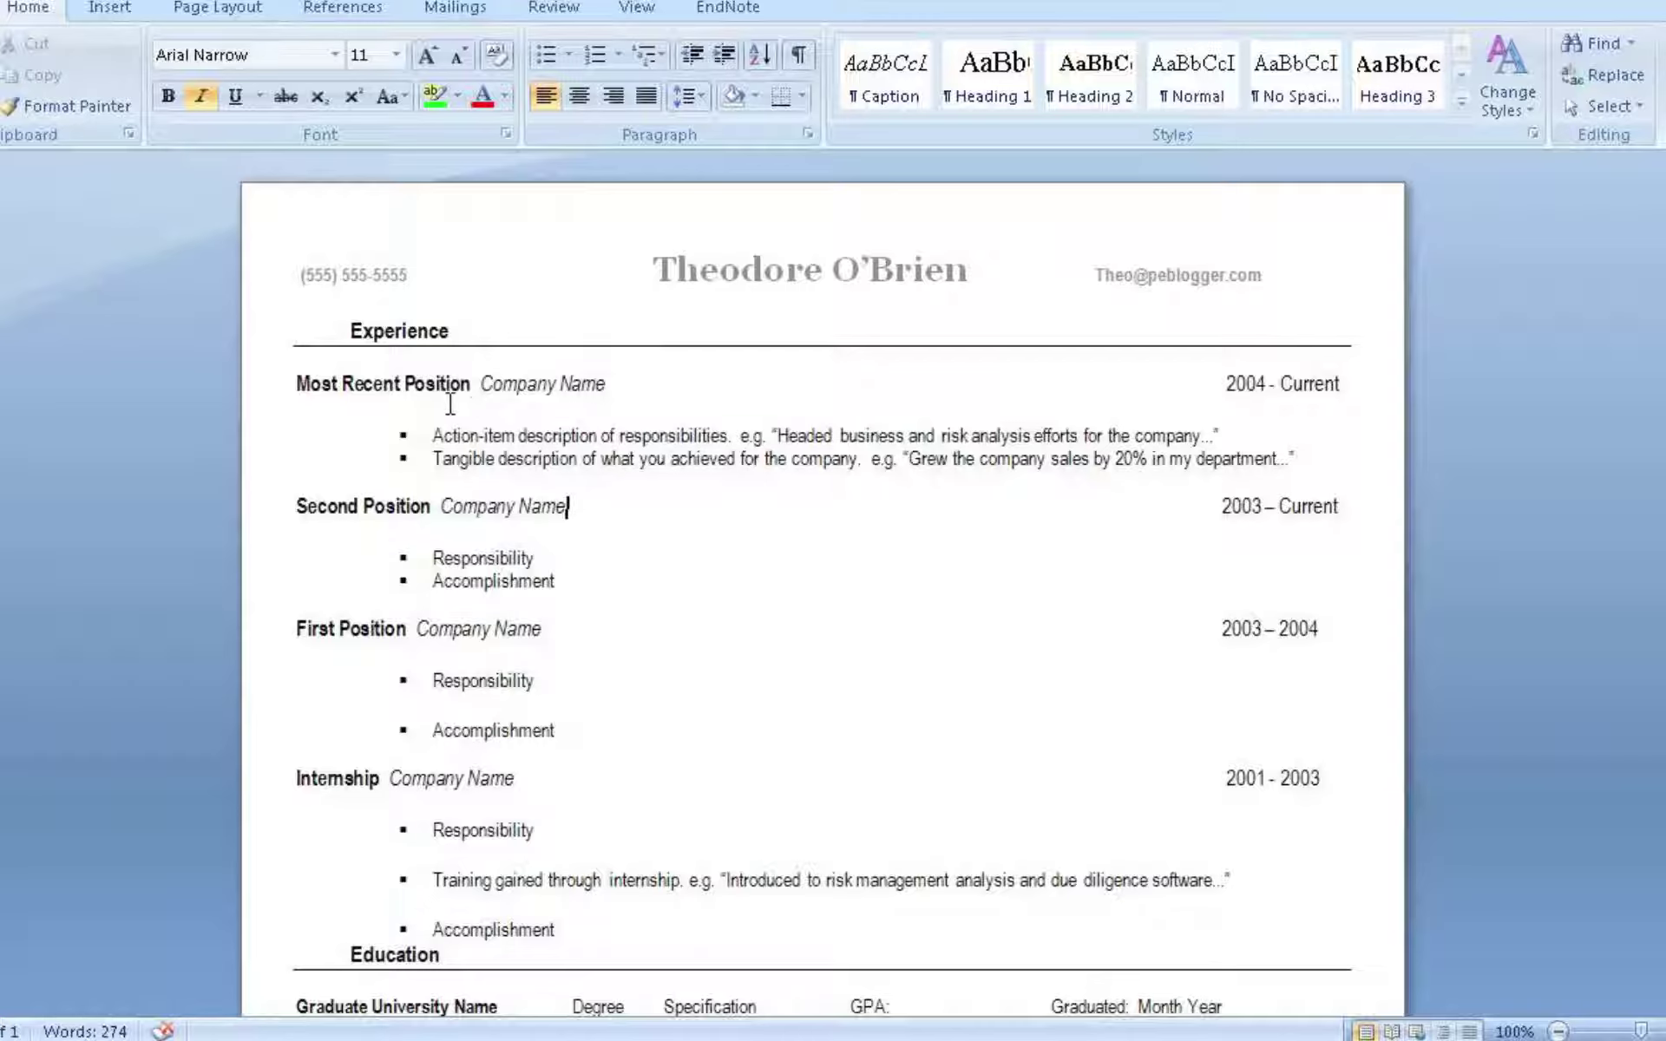
left_click(471, 384)
left_click_drag(472, 384, 296, 384)
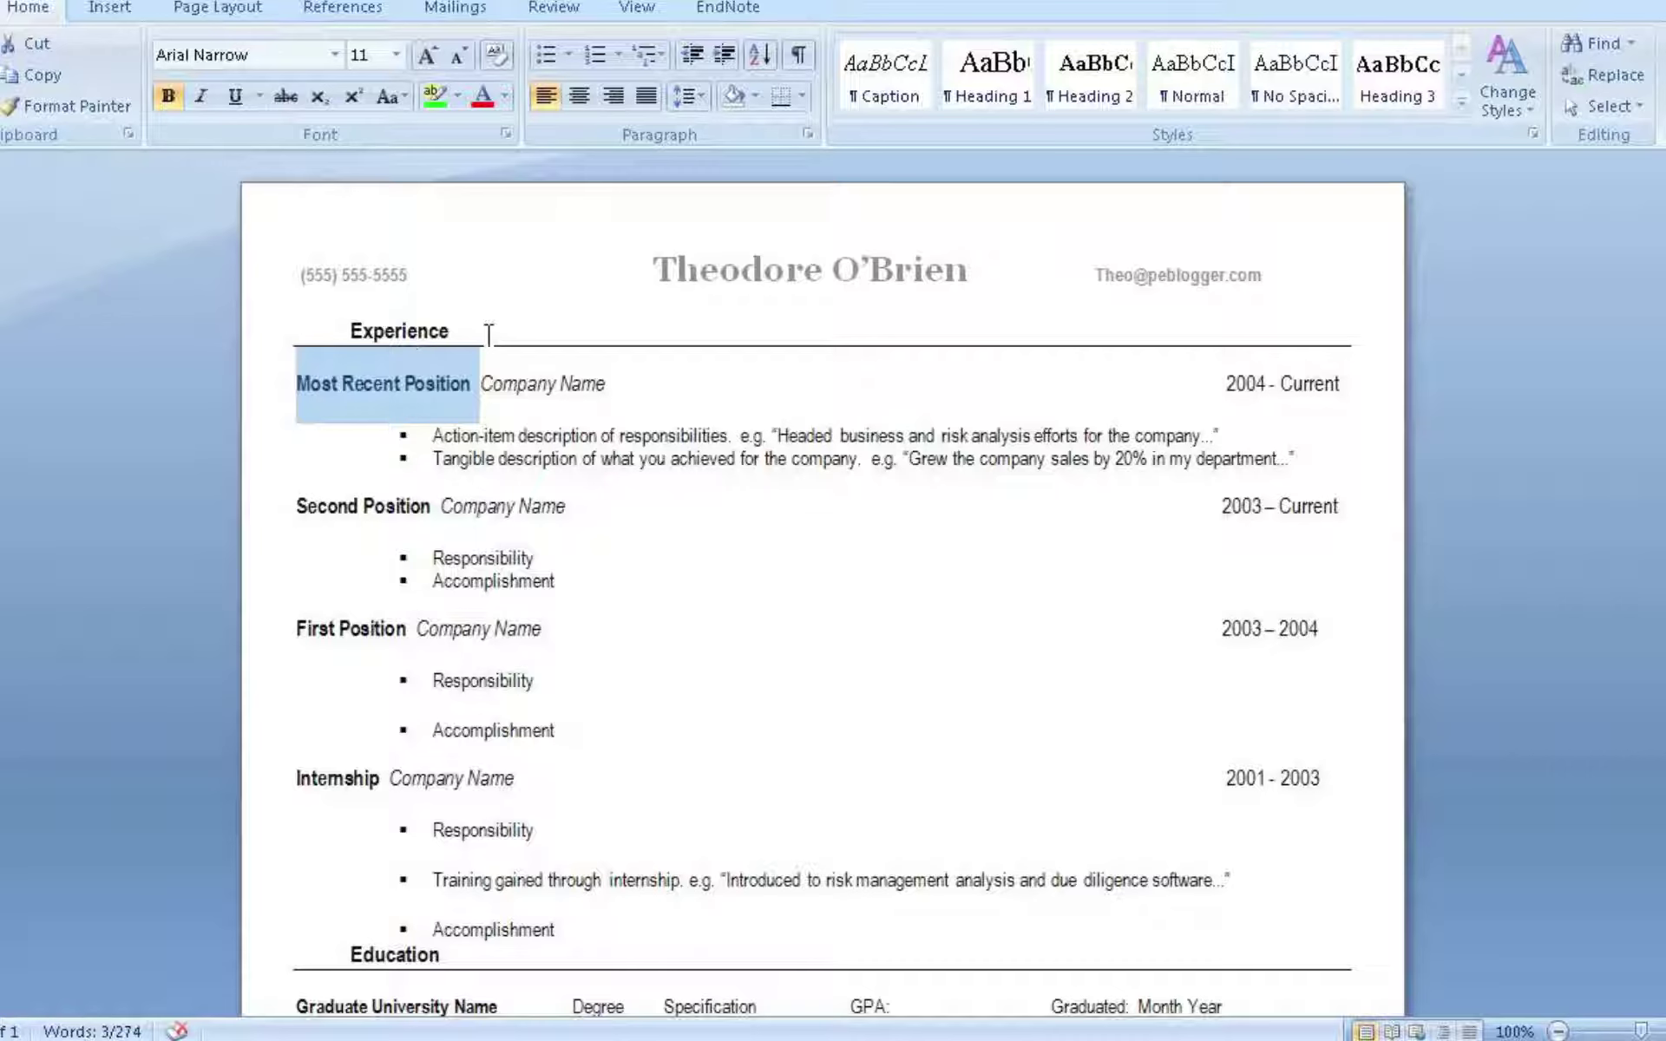
left_click(506, 383)
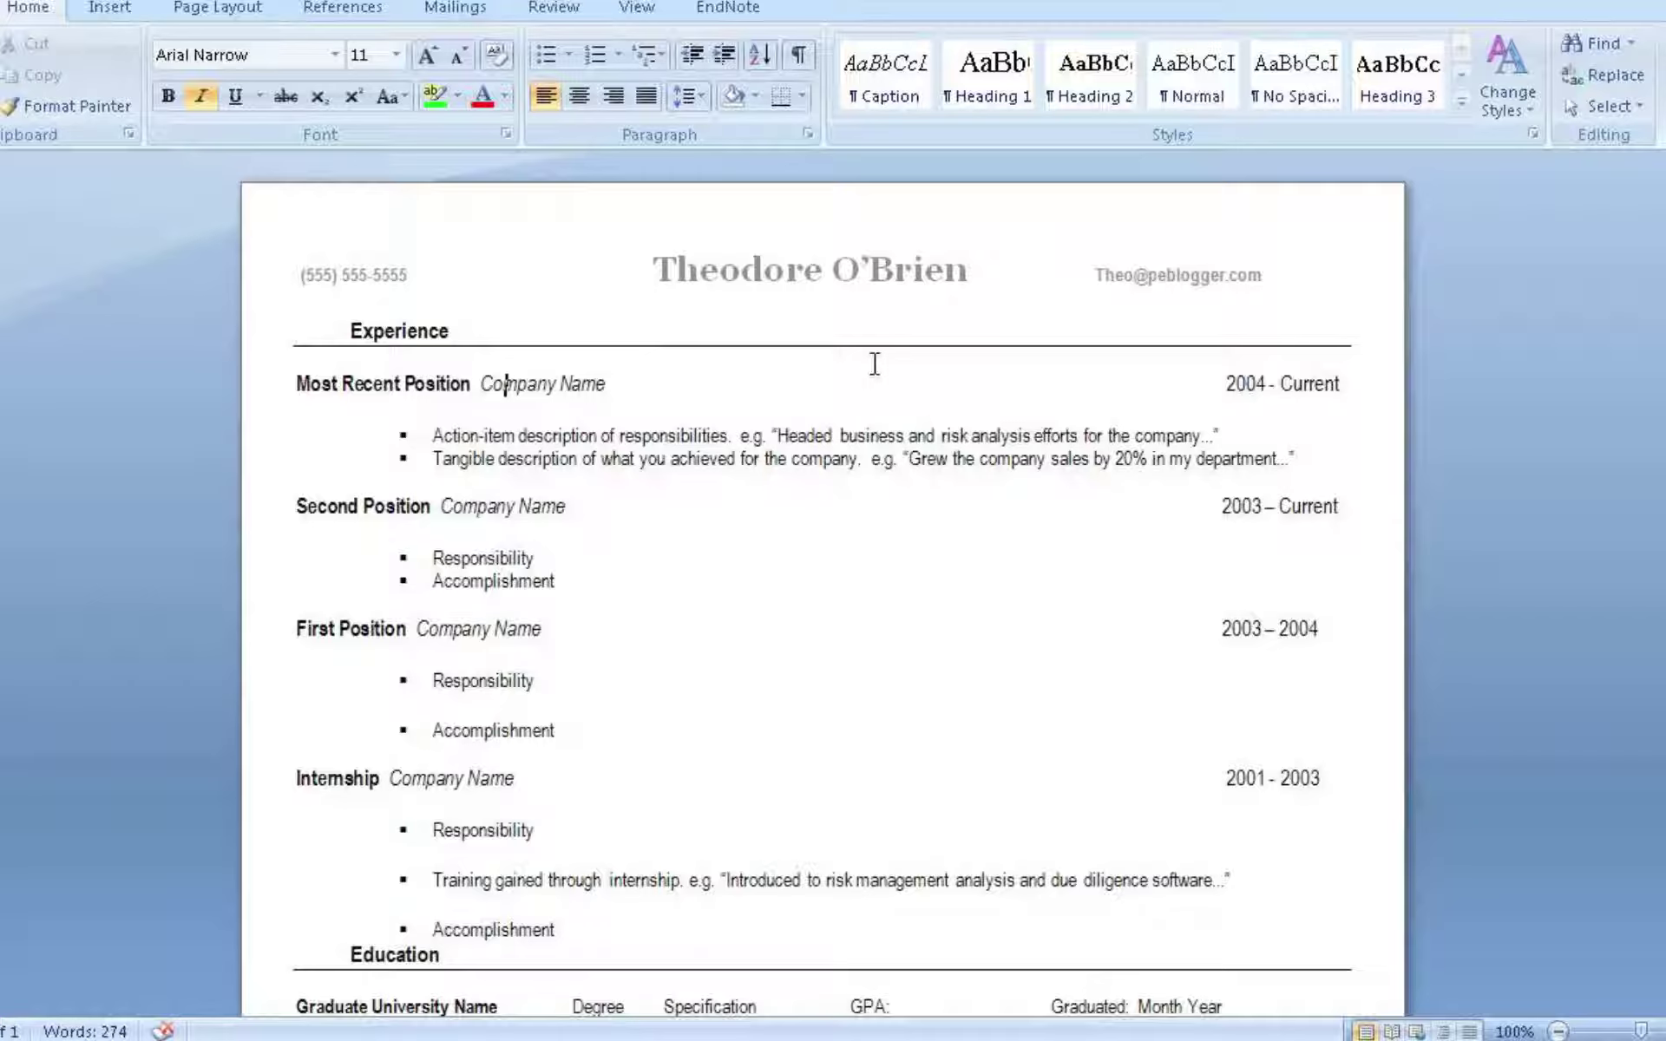
left_click(508, 384)
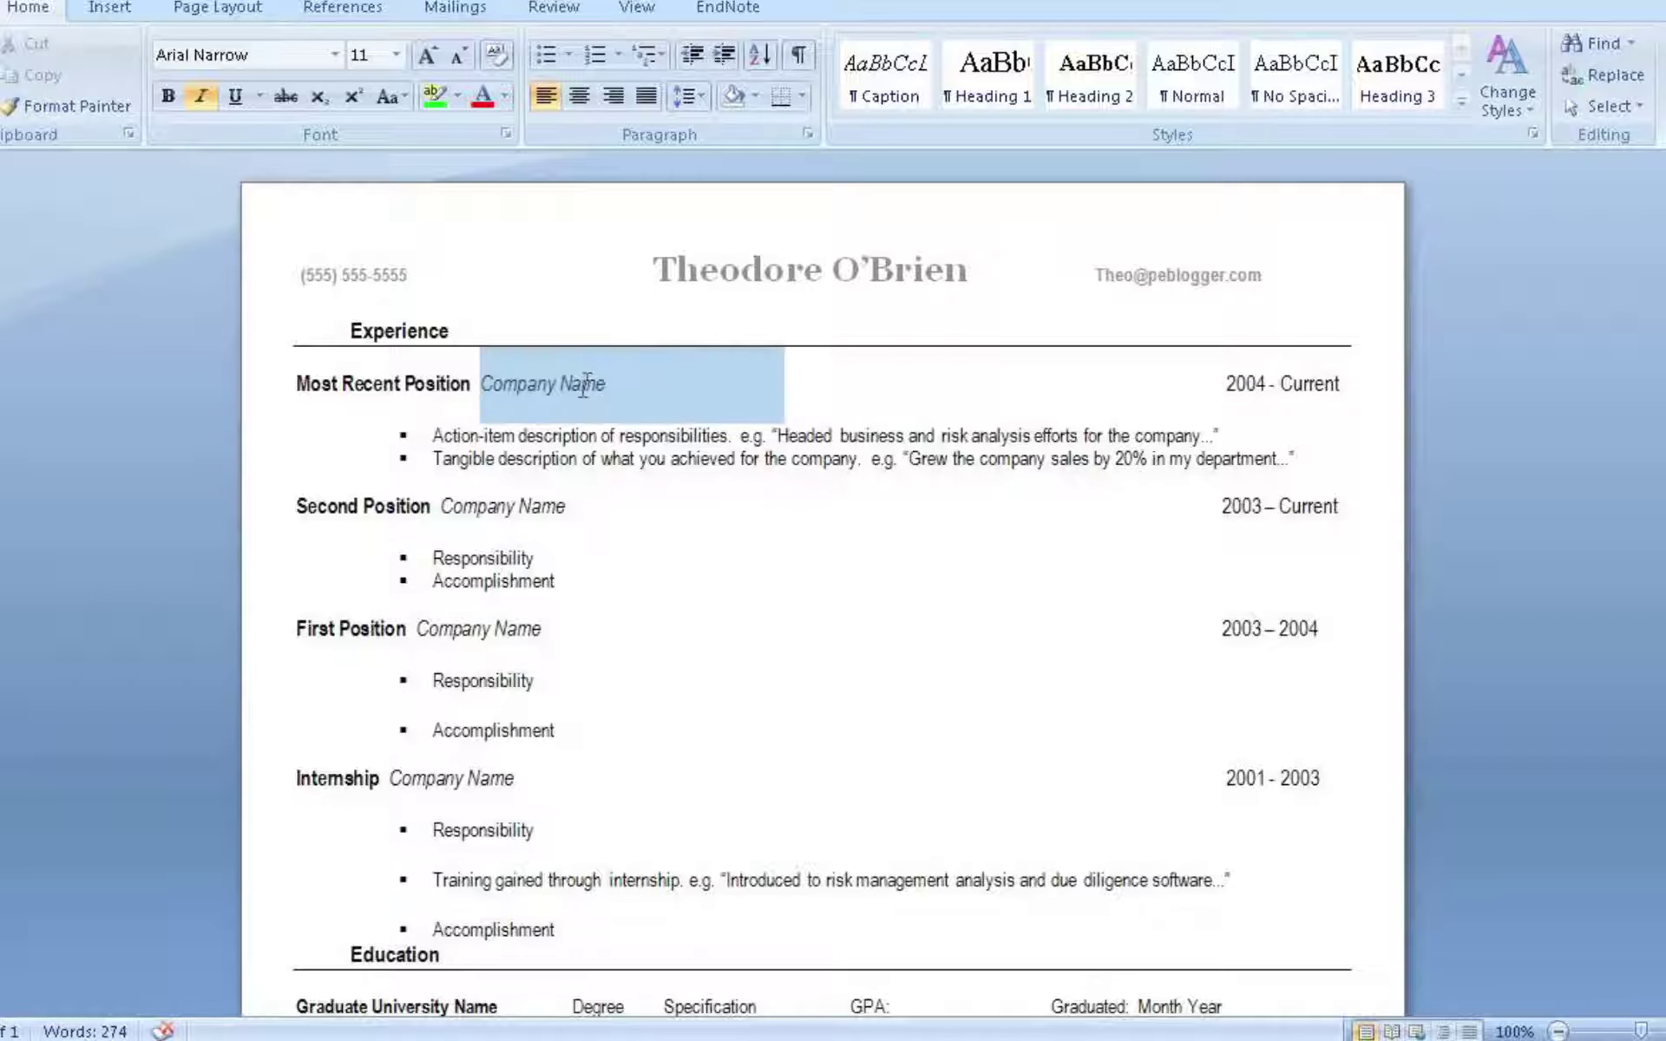
left_click(605, 385)
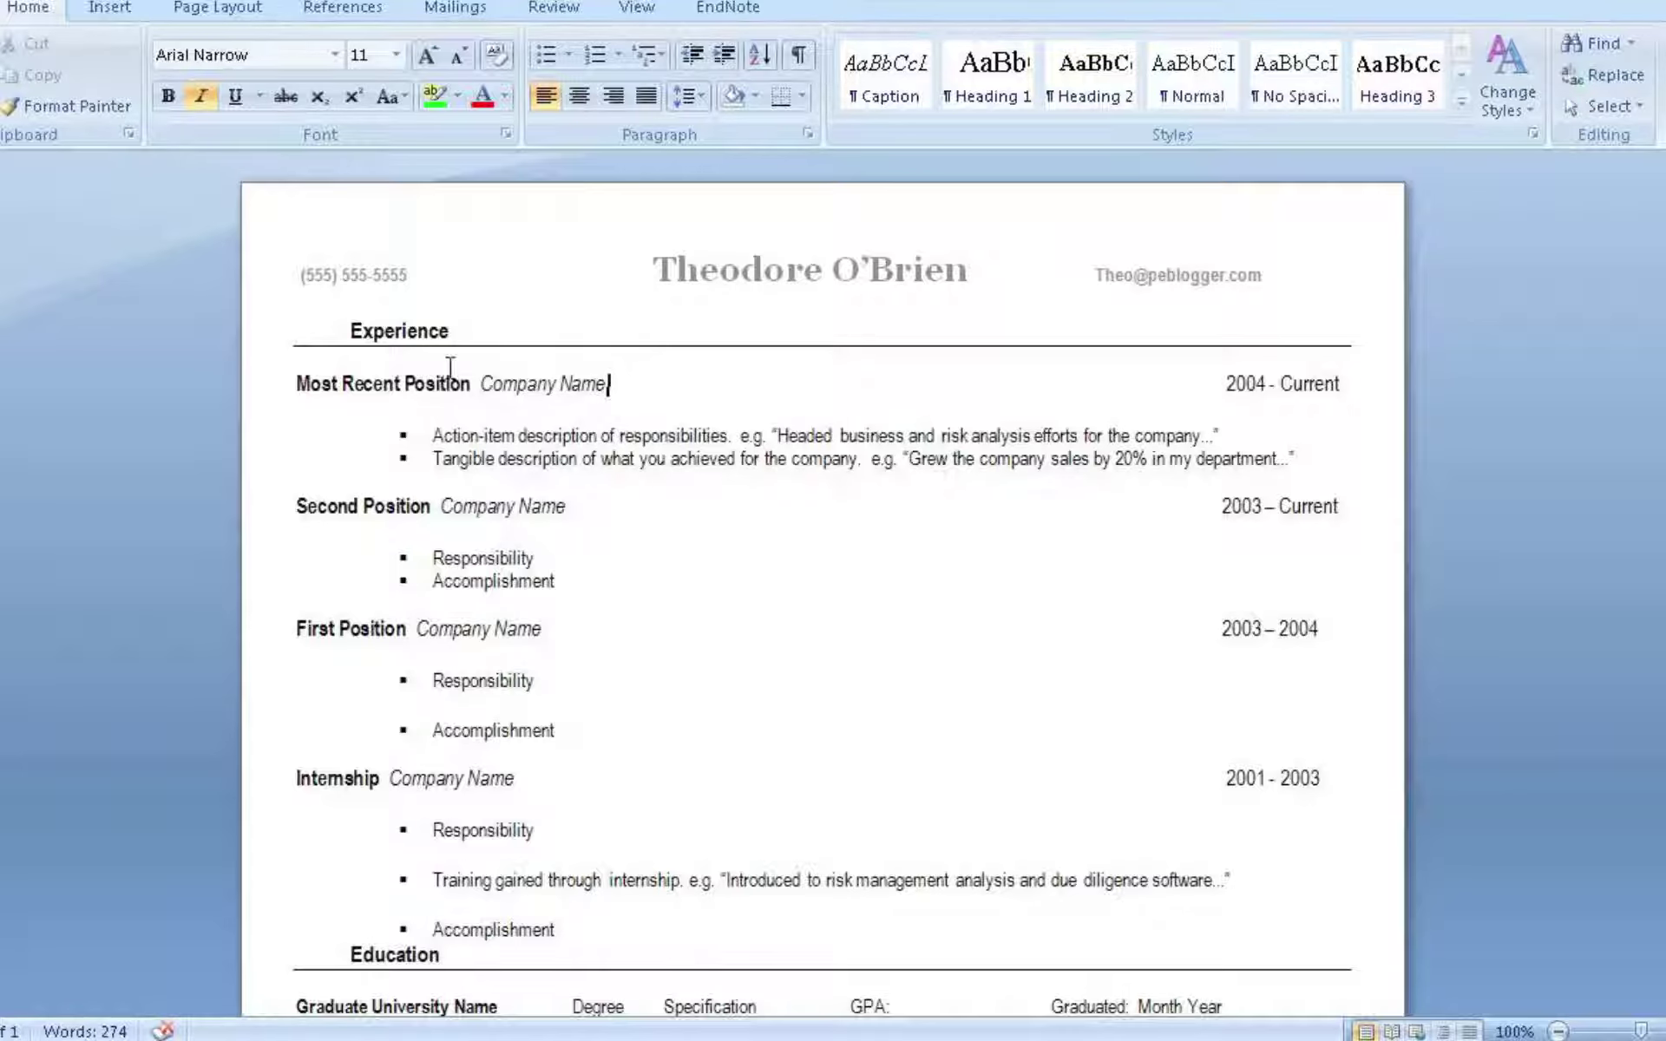
Retitle the first Experience entry as 'Analyst' at 'Morgan Stanley'
left_click_drag(473, 390, 462, 396)
left_click(471, 382)
left_click_drag(471, 383, 302, 388)
type("Analay")
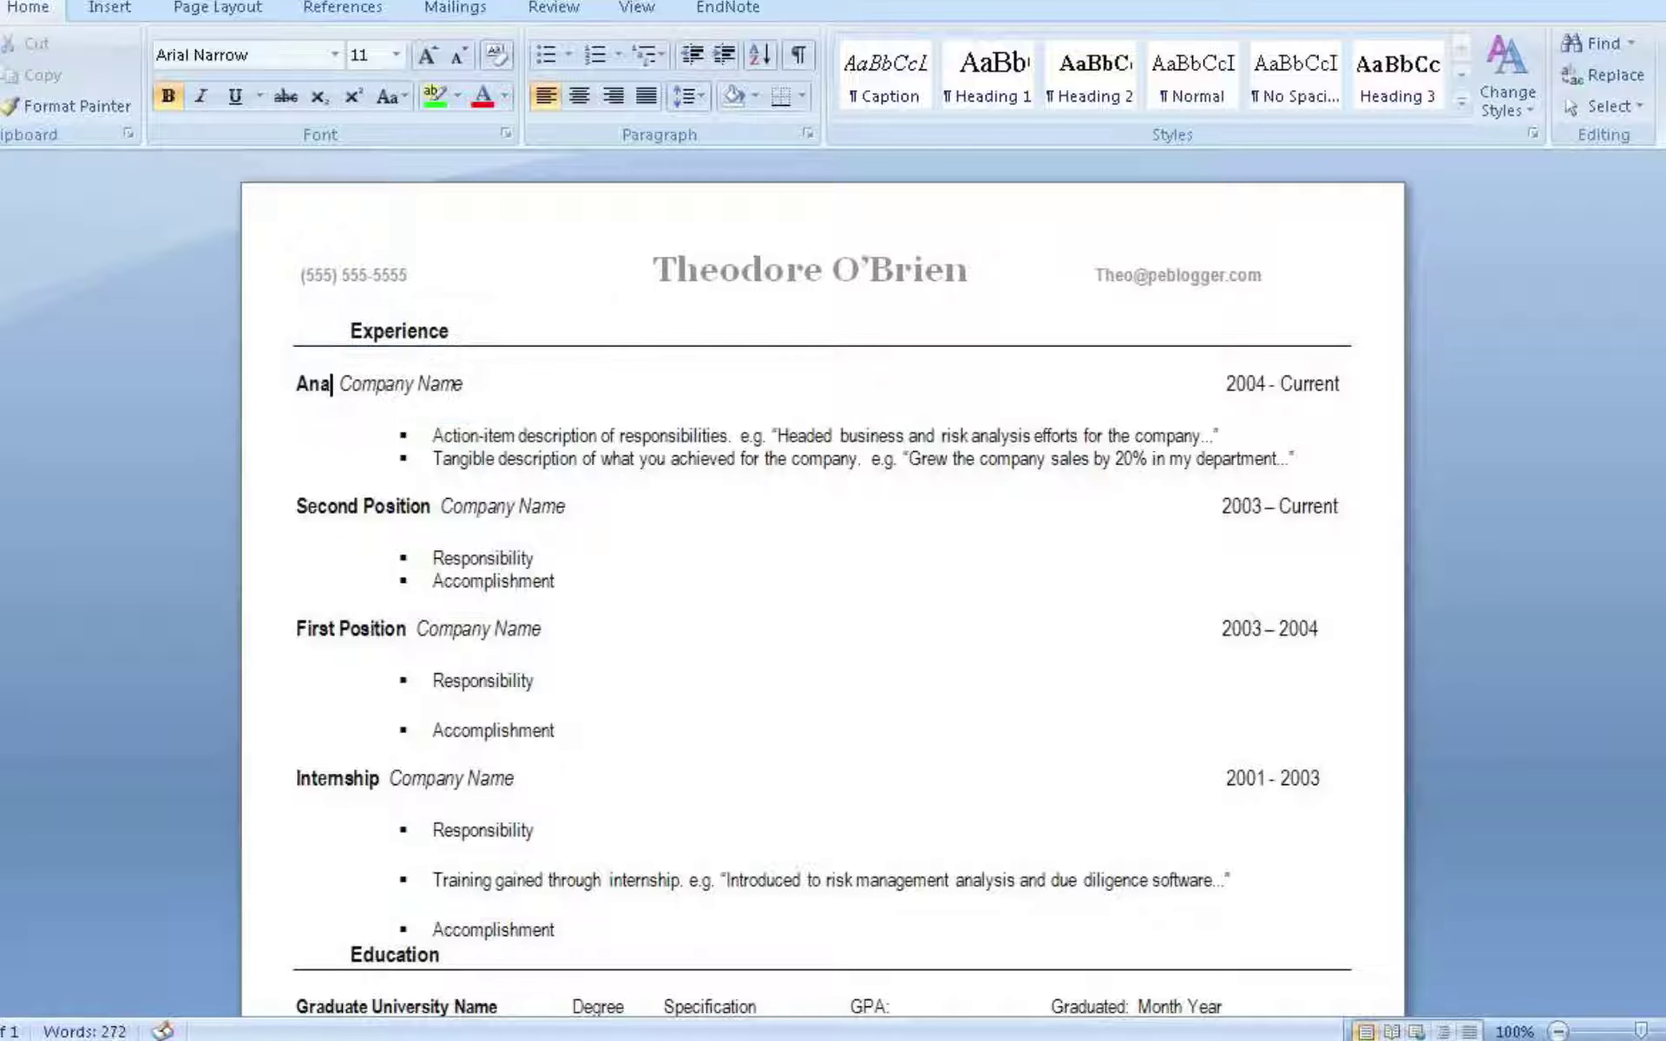
key("BackSpace")
key("BackSpace")
type("yst")
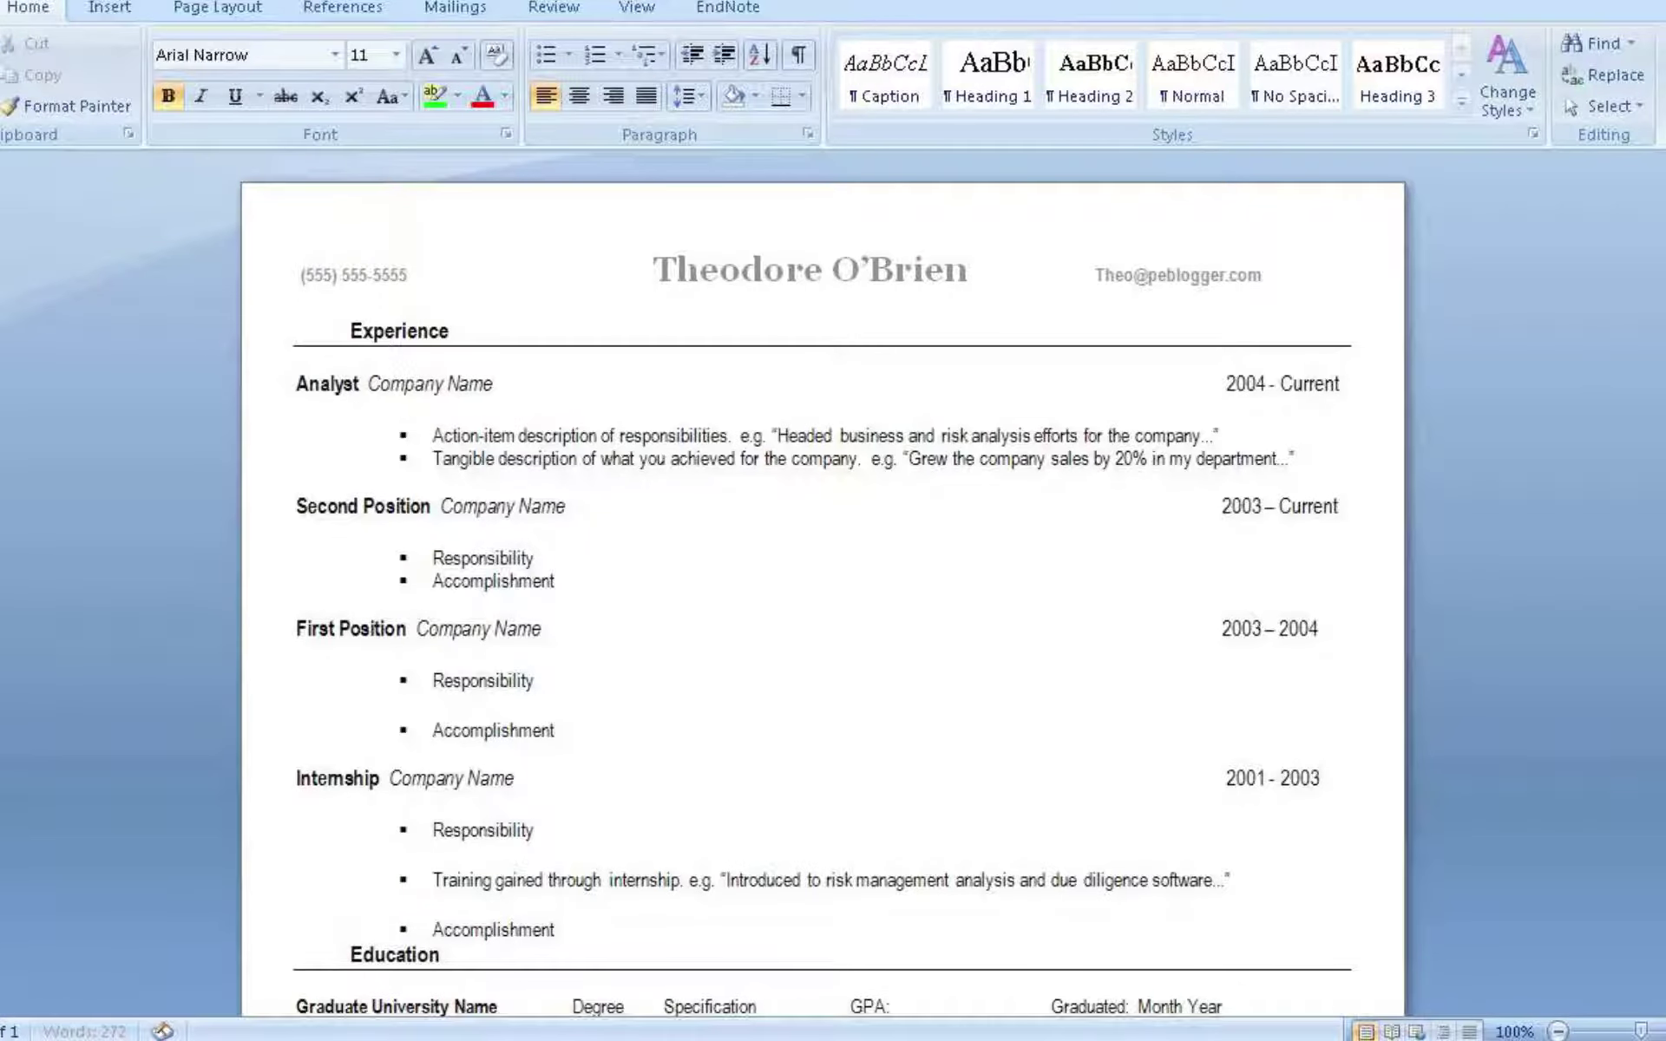
left_click_drag(368, 386, 491, 387)
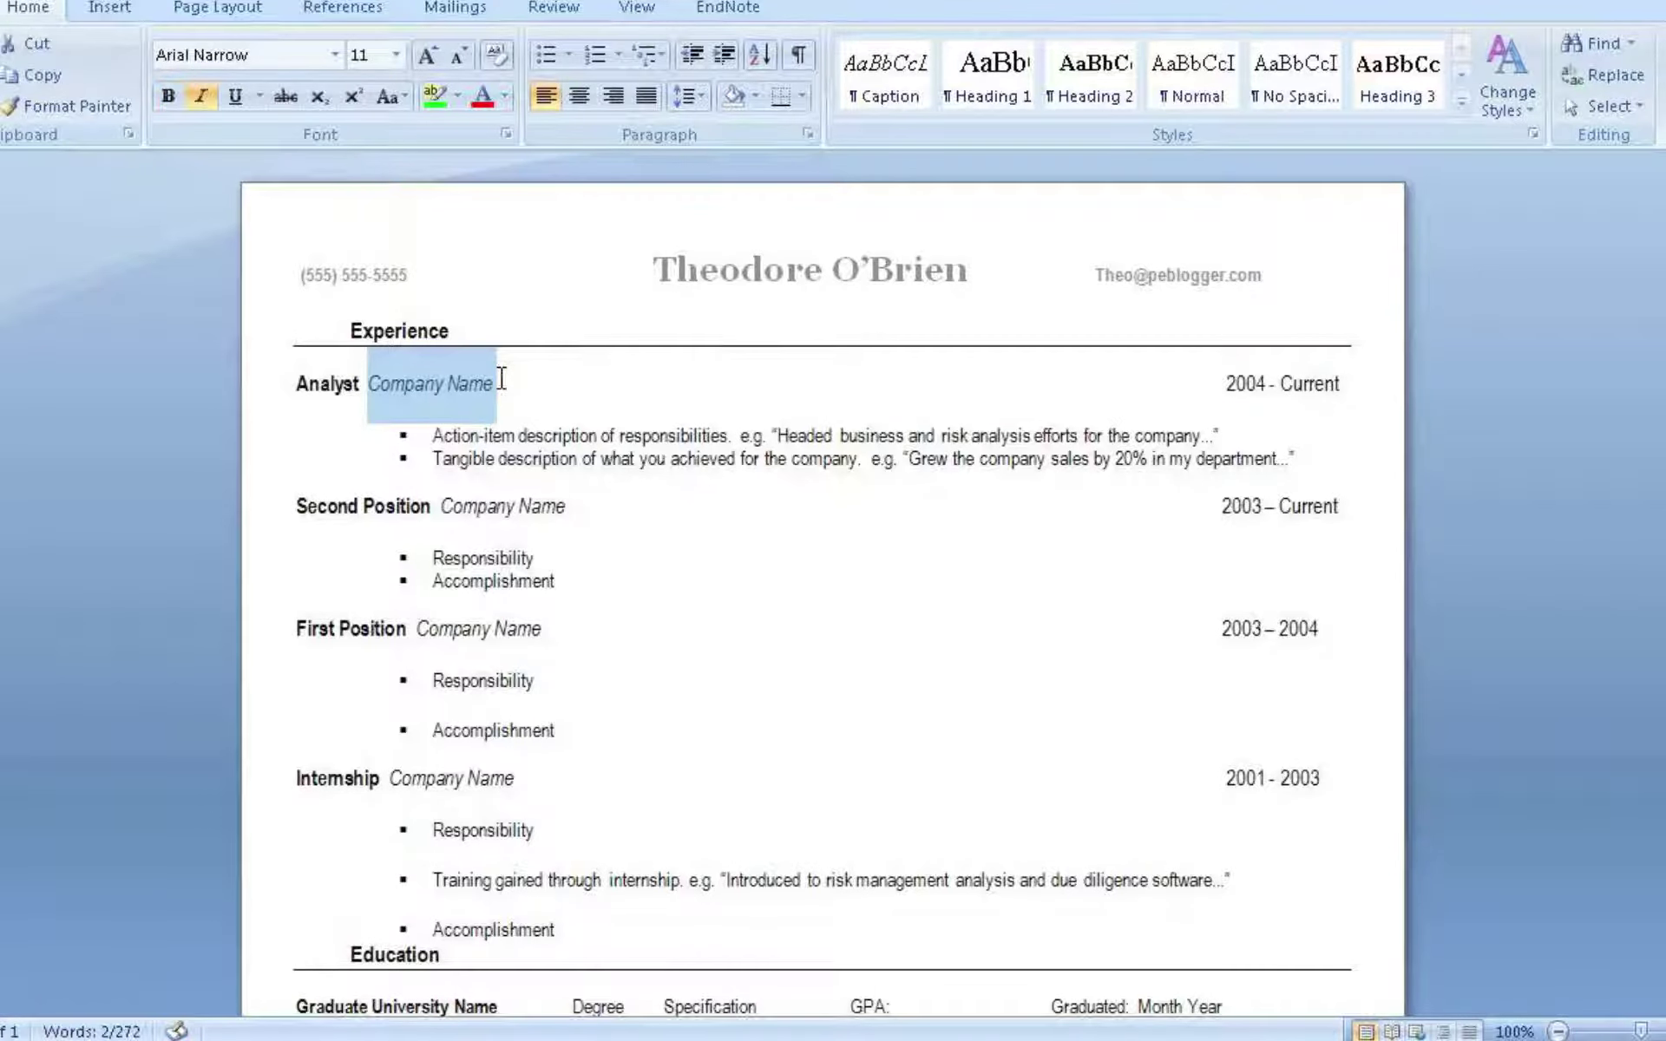
type("Morgan Stanley")
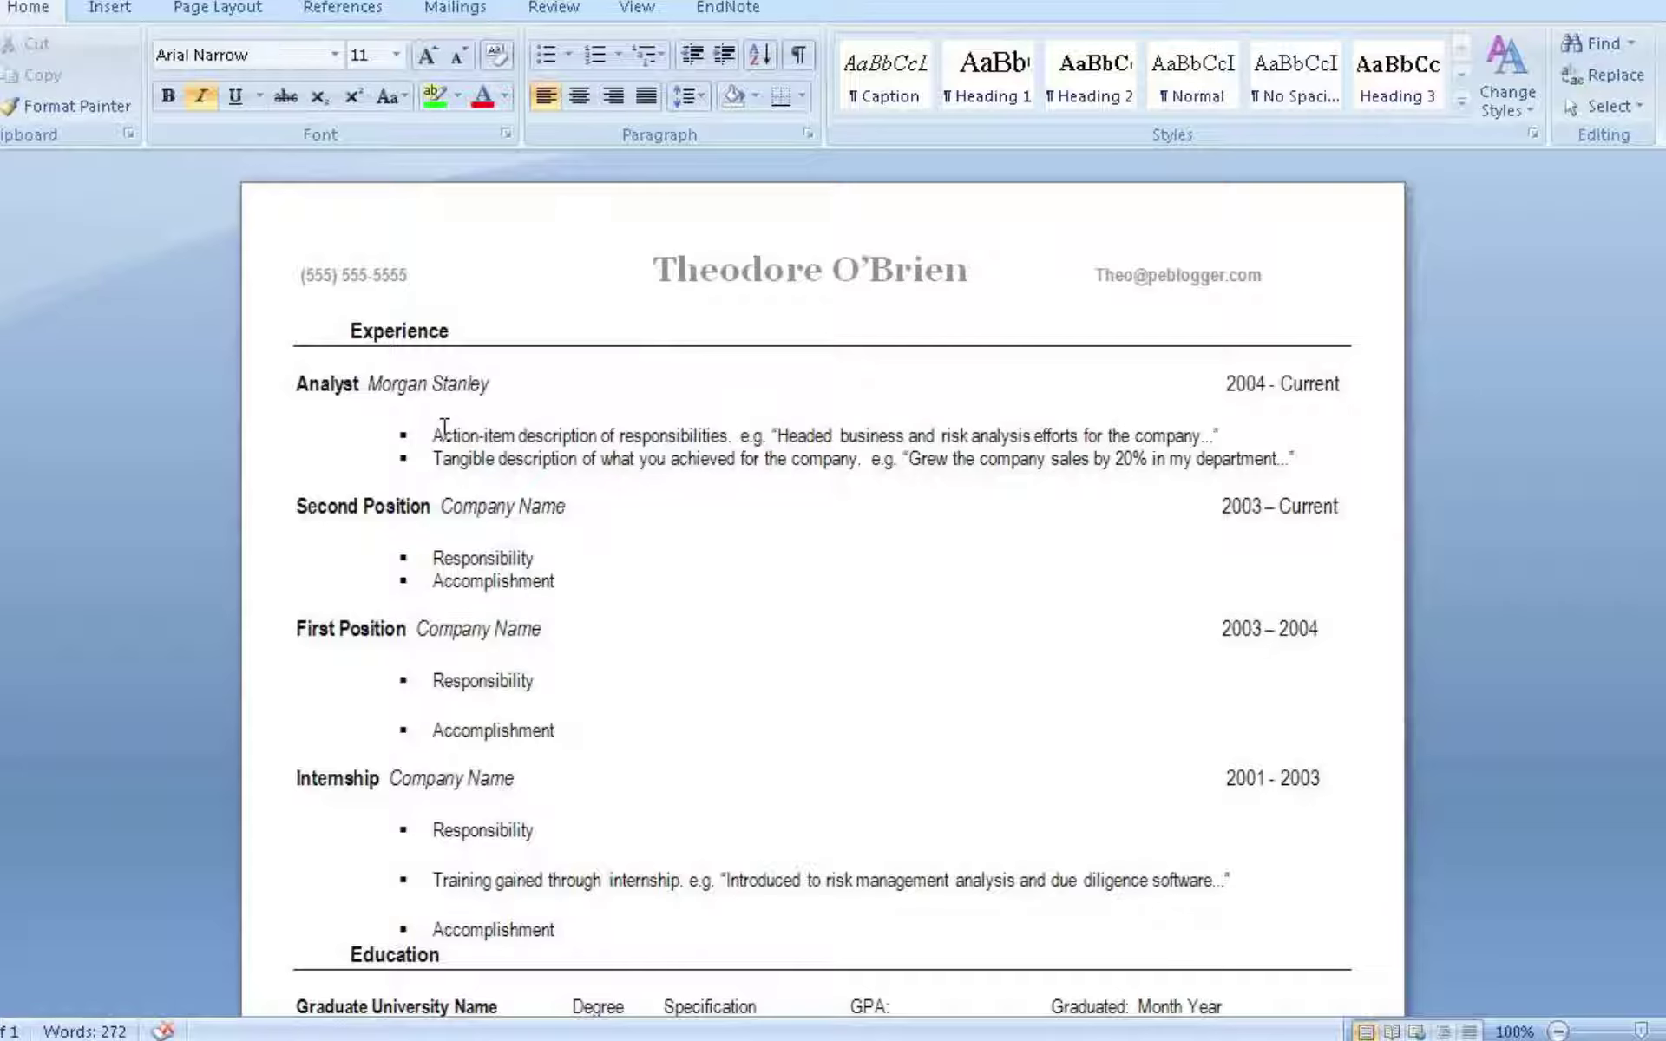
left_click(436, 434)
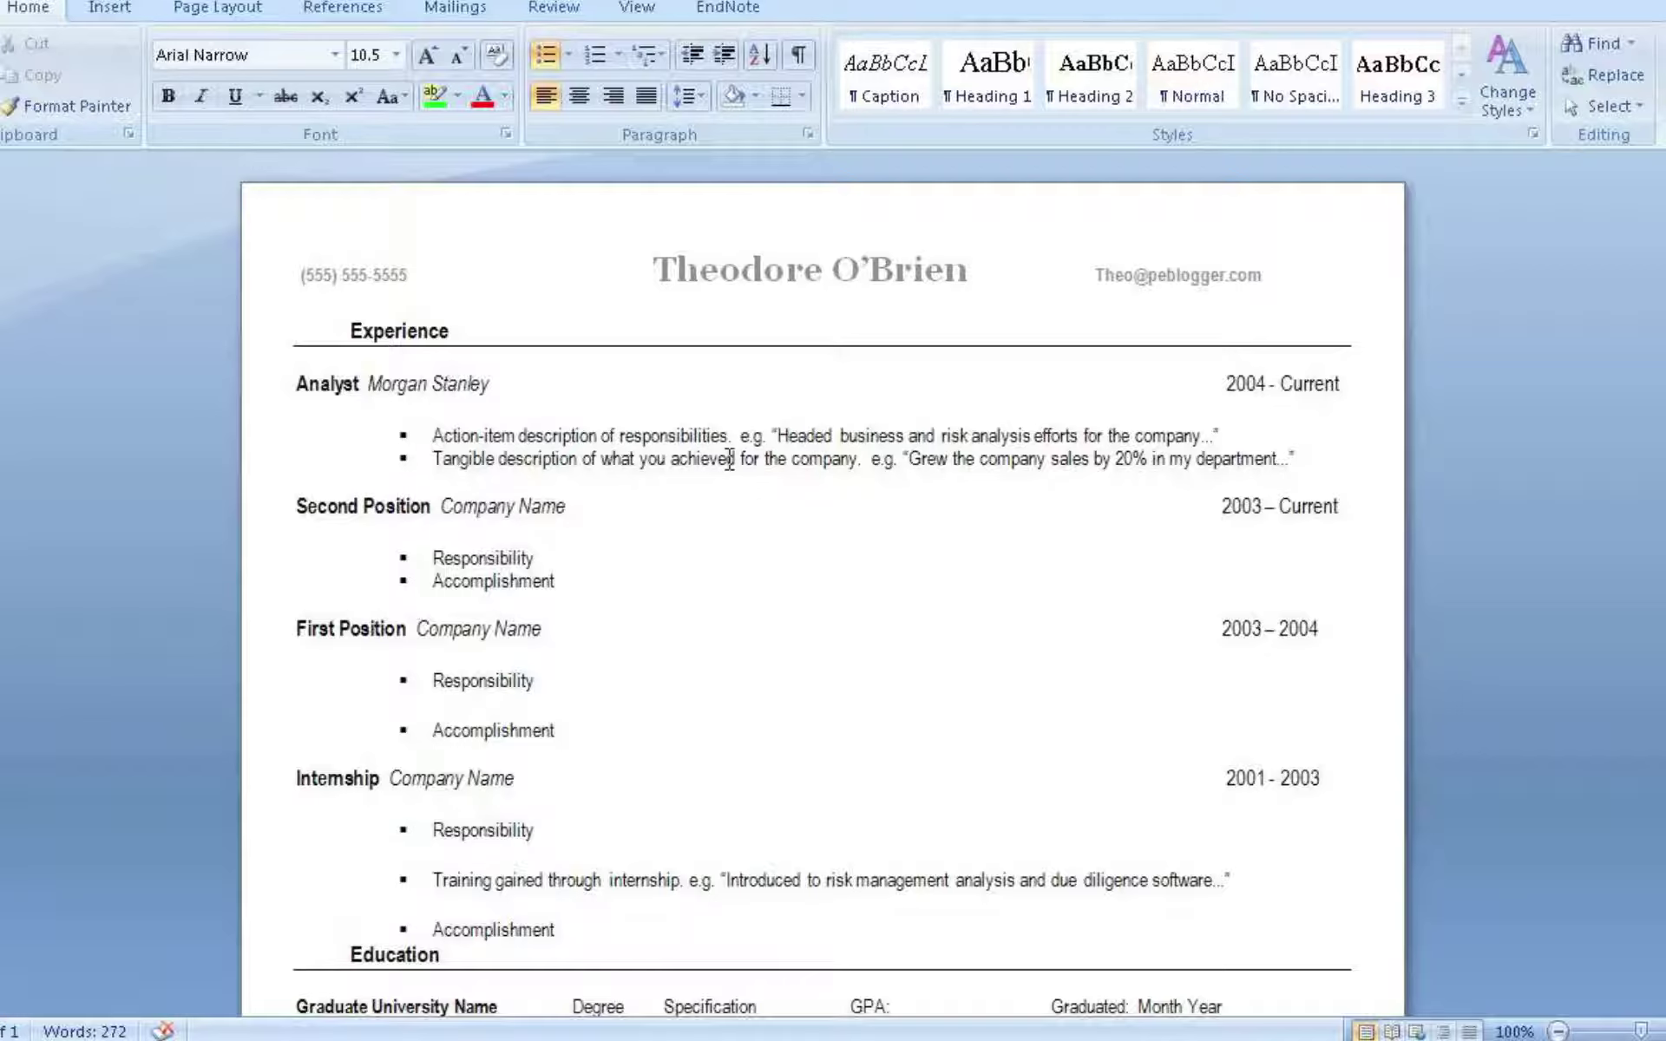
left_click(913, 458)
Replace Second Position with 'Fund Marketer' and its Company Name with 'Third Party Marketers United'
left_click(298, 494)
left_click_drag(298, 502, 436, 512)
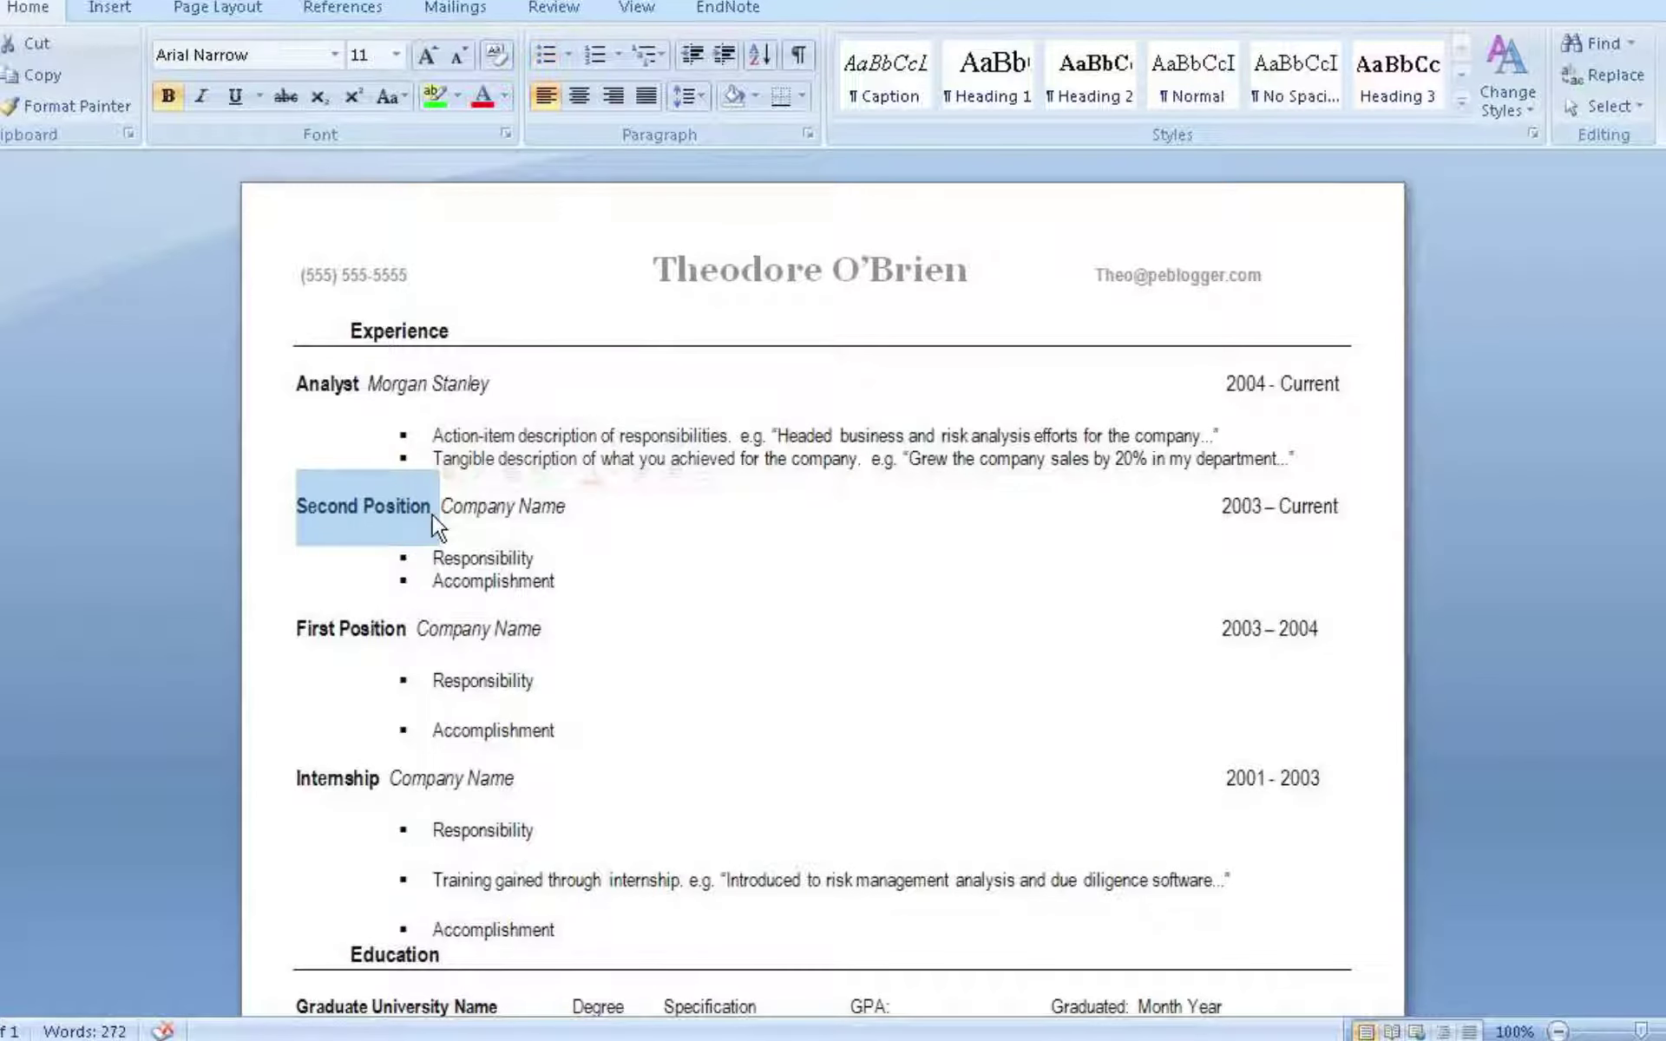
type("Fund Market")
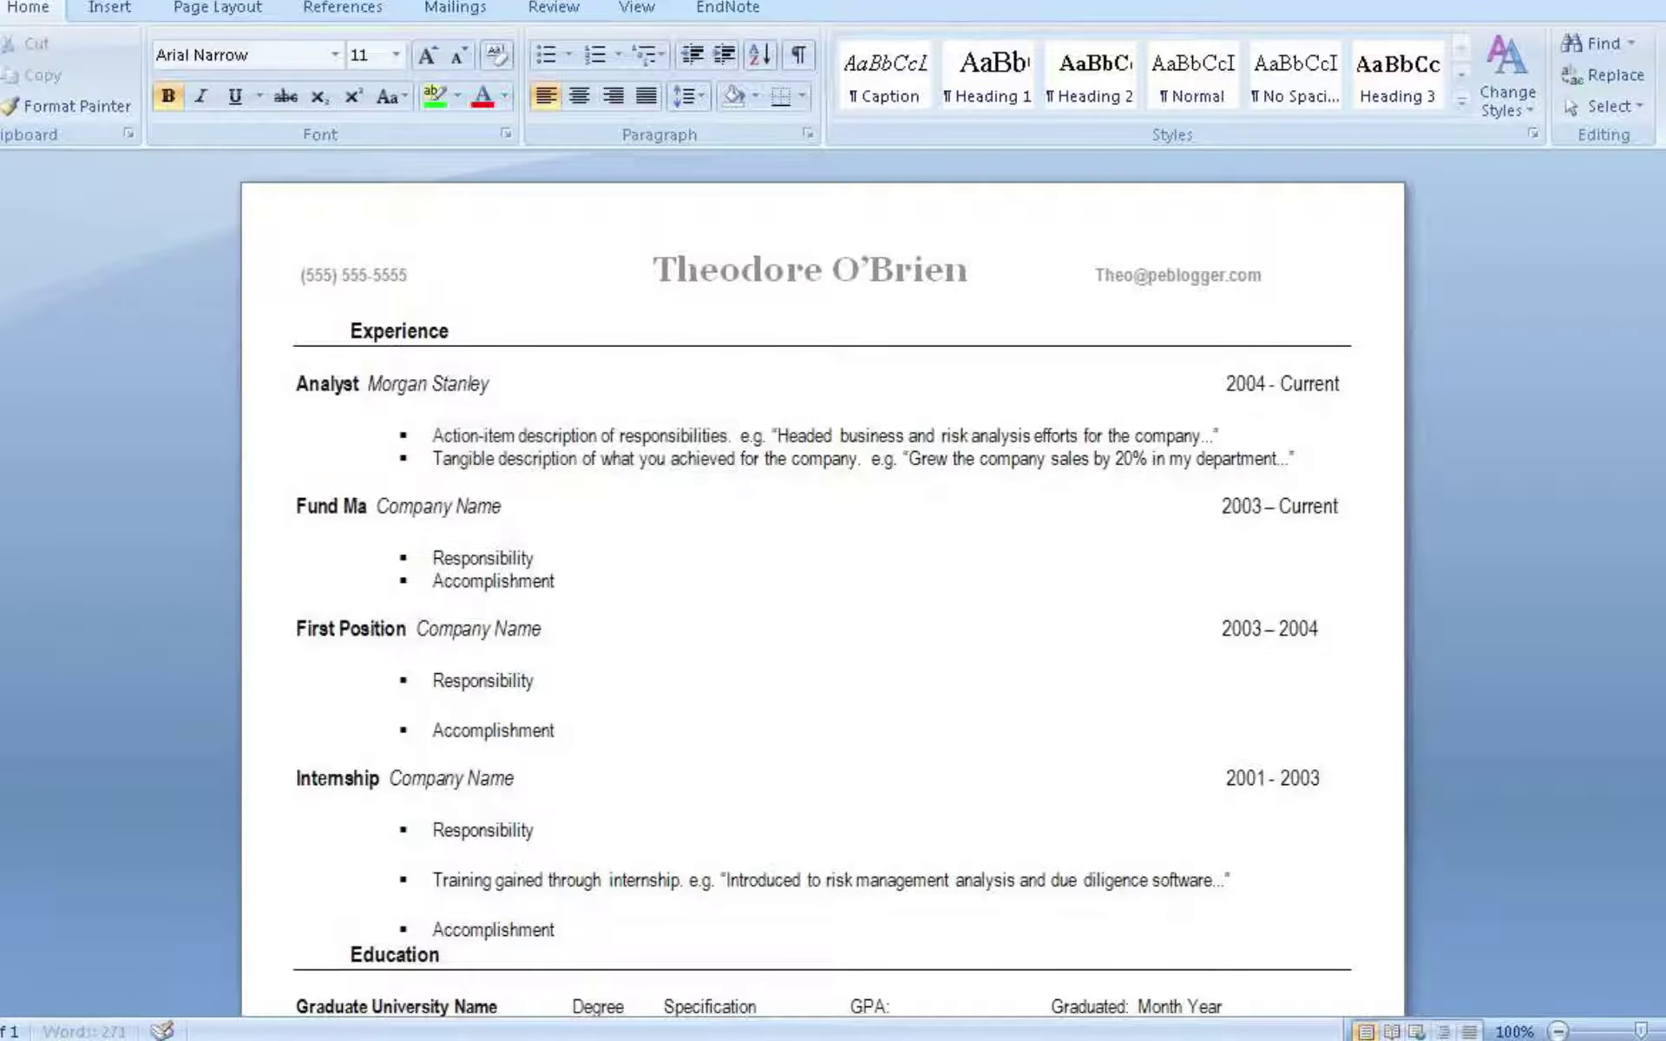
type("er")
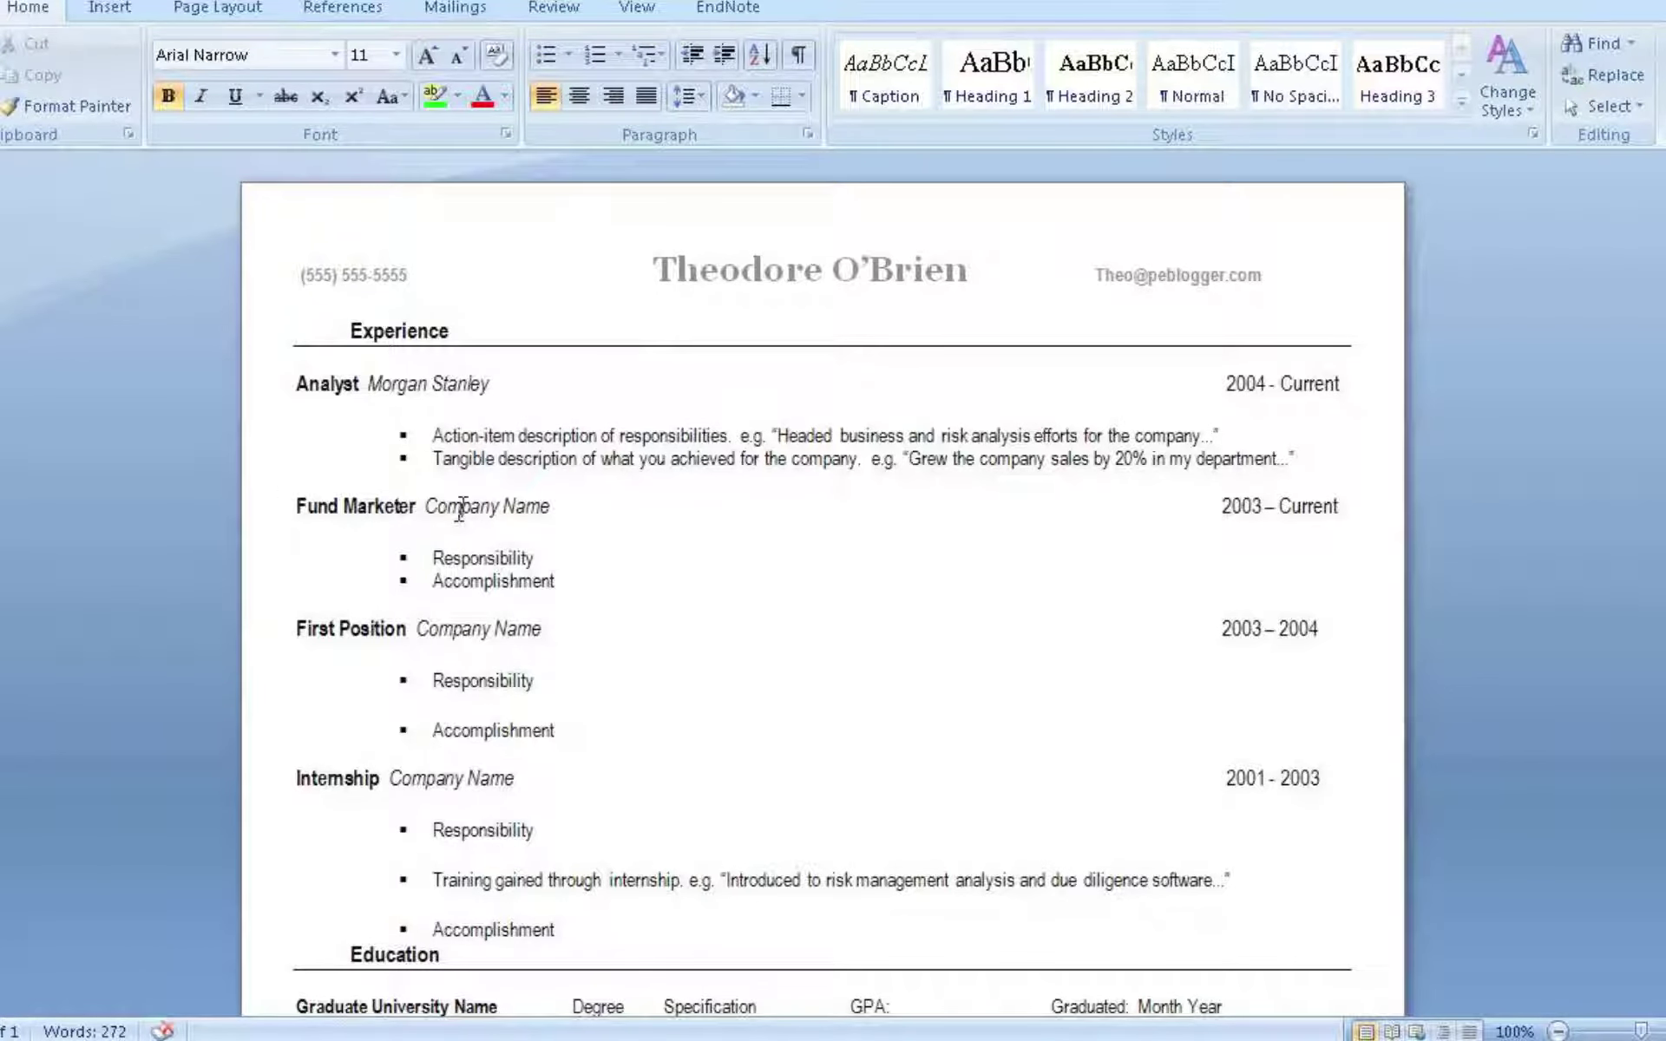
left_click_drag(425, 505, 558, 491)
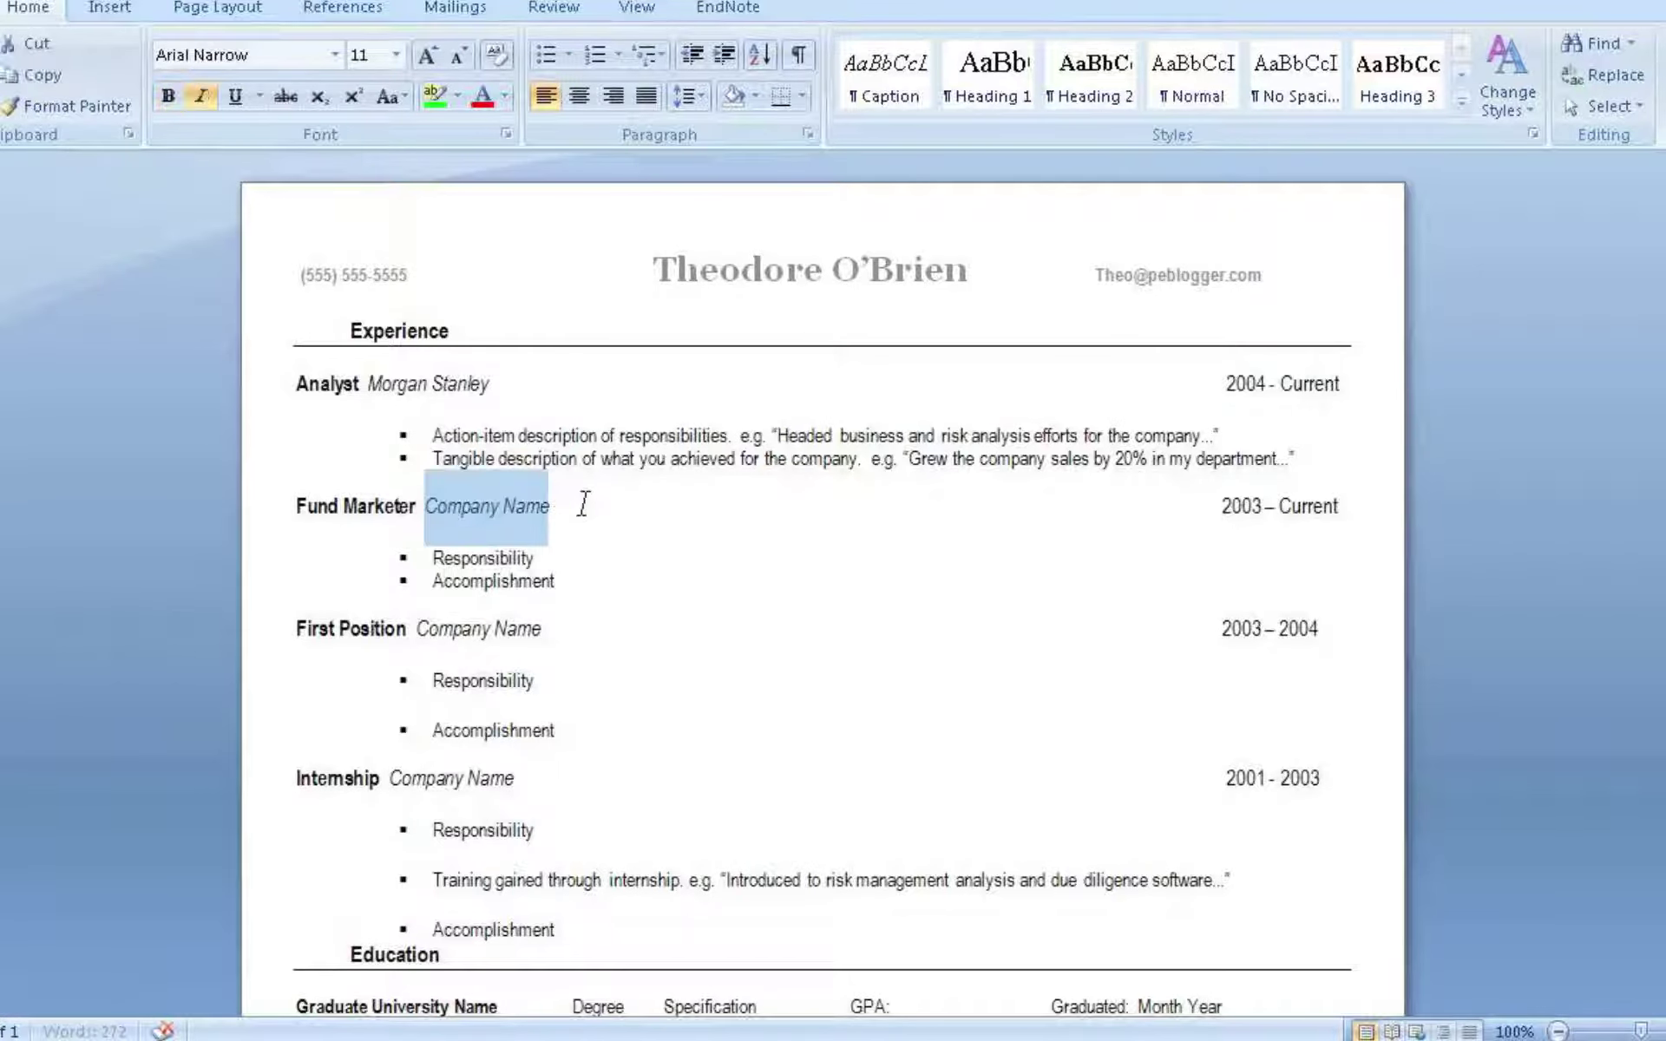
type("Third Part")
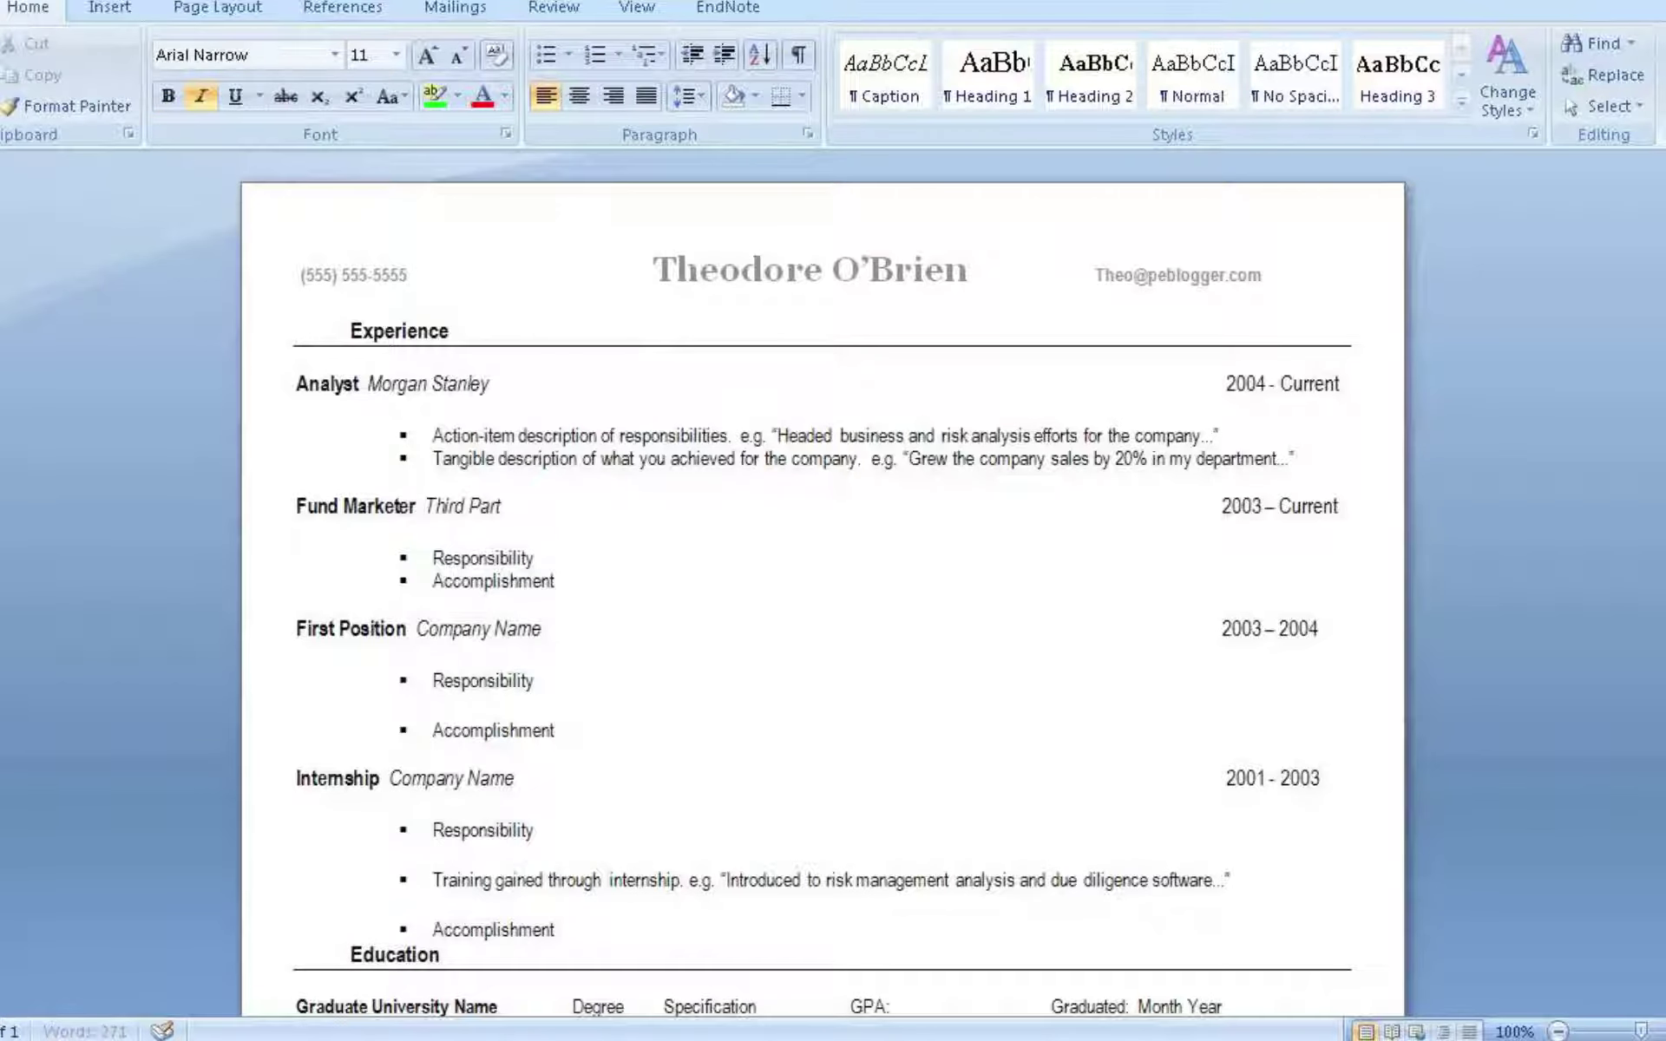
type("y Marketer")
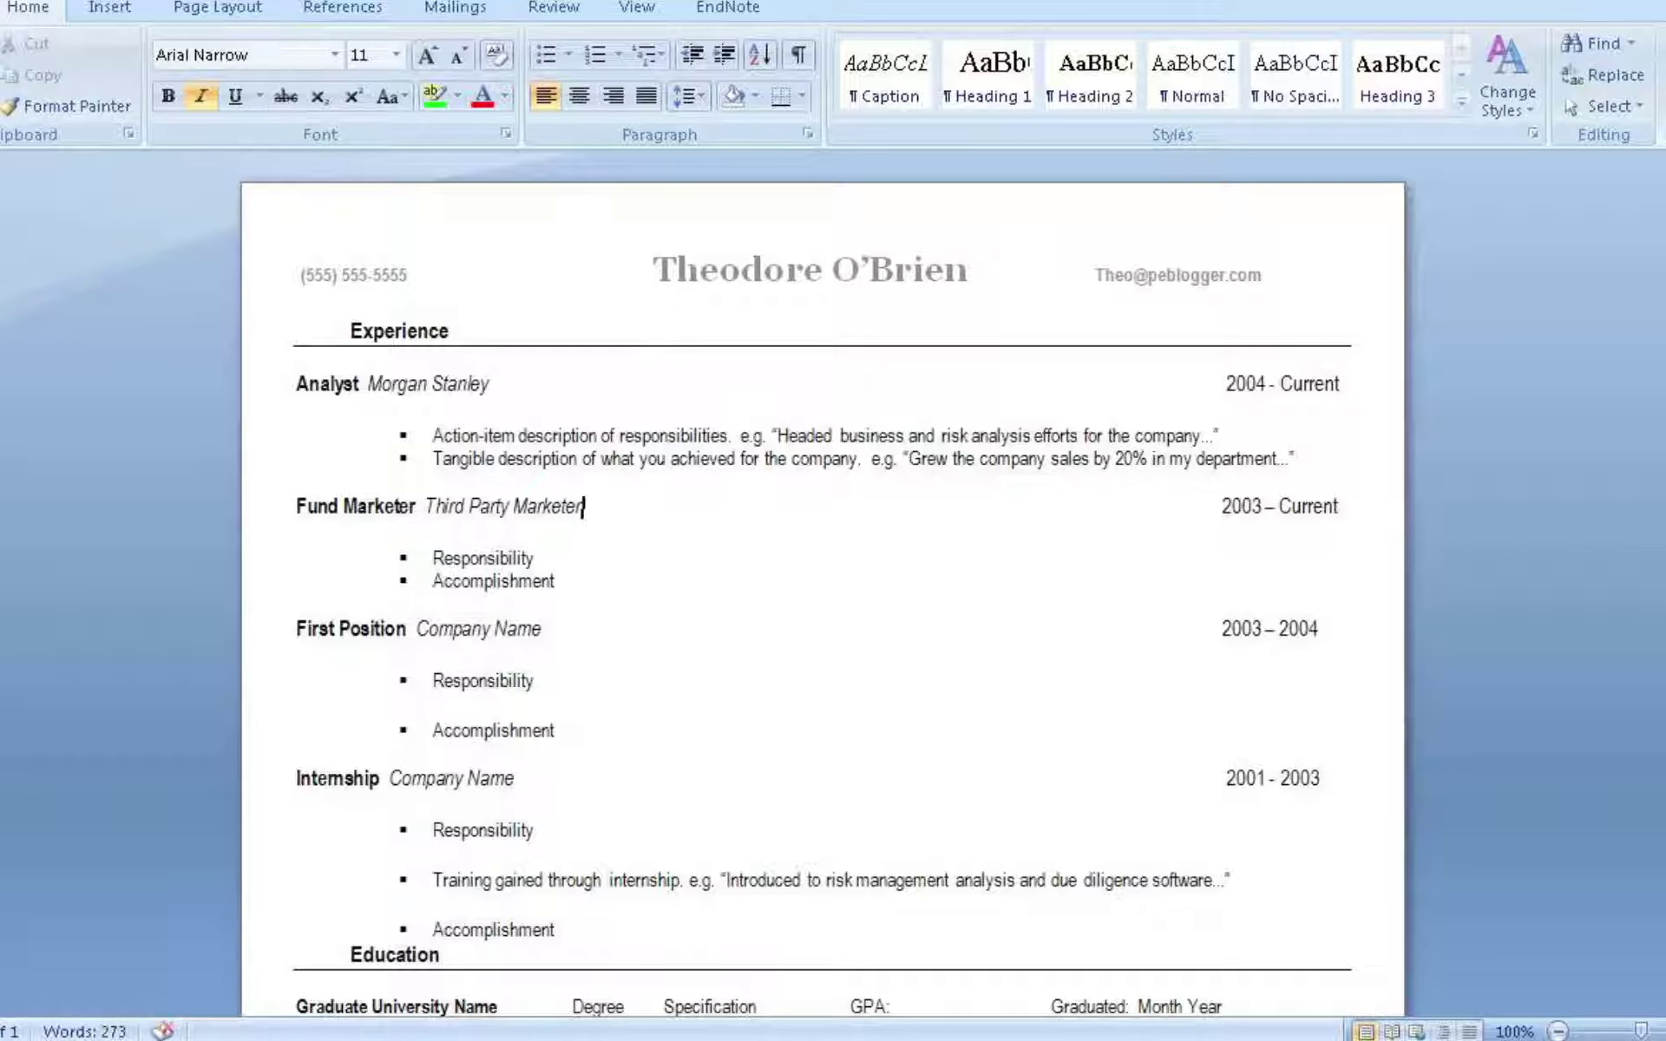
type("s United")
left_click_drag(432, 557, 536, 581)
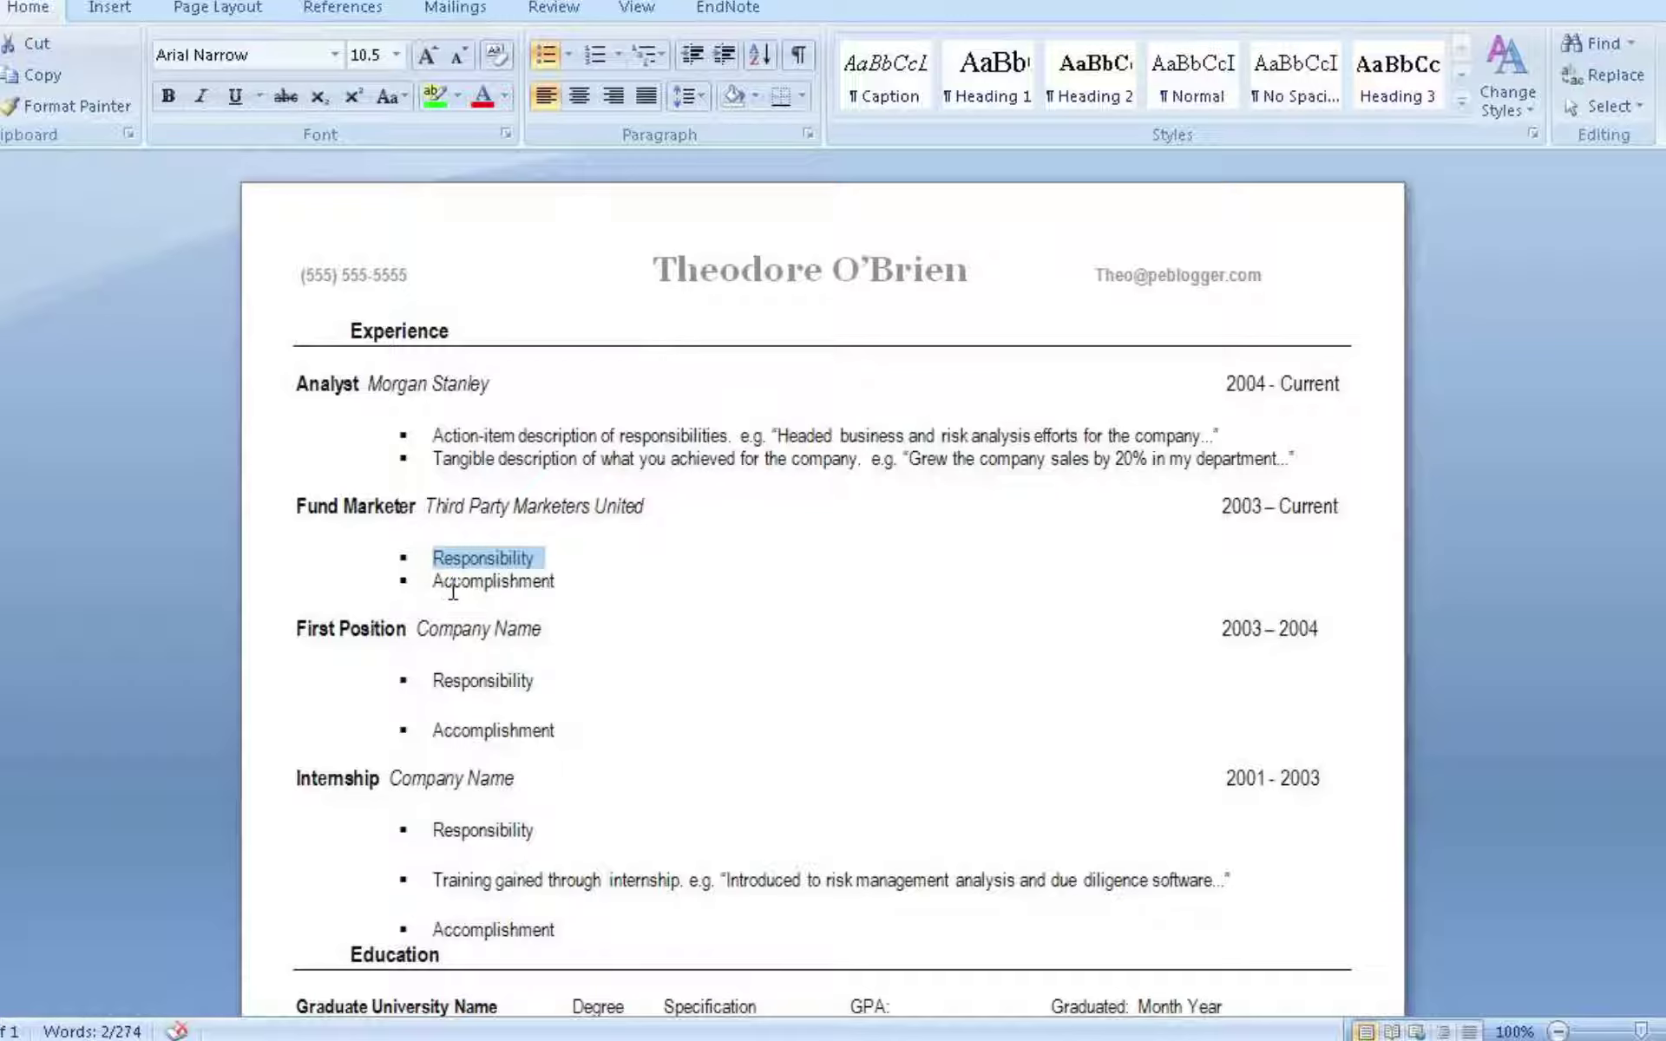
left_click_drag(403, 630, 300, 633)
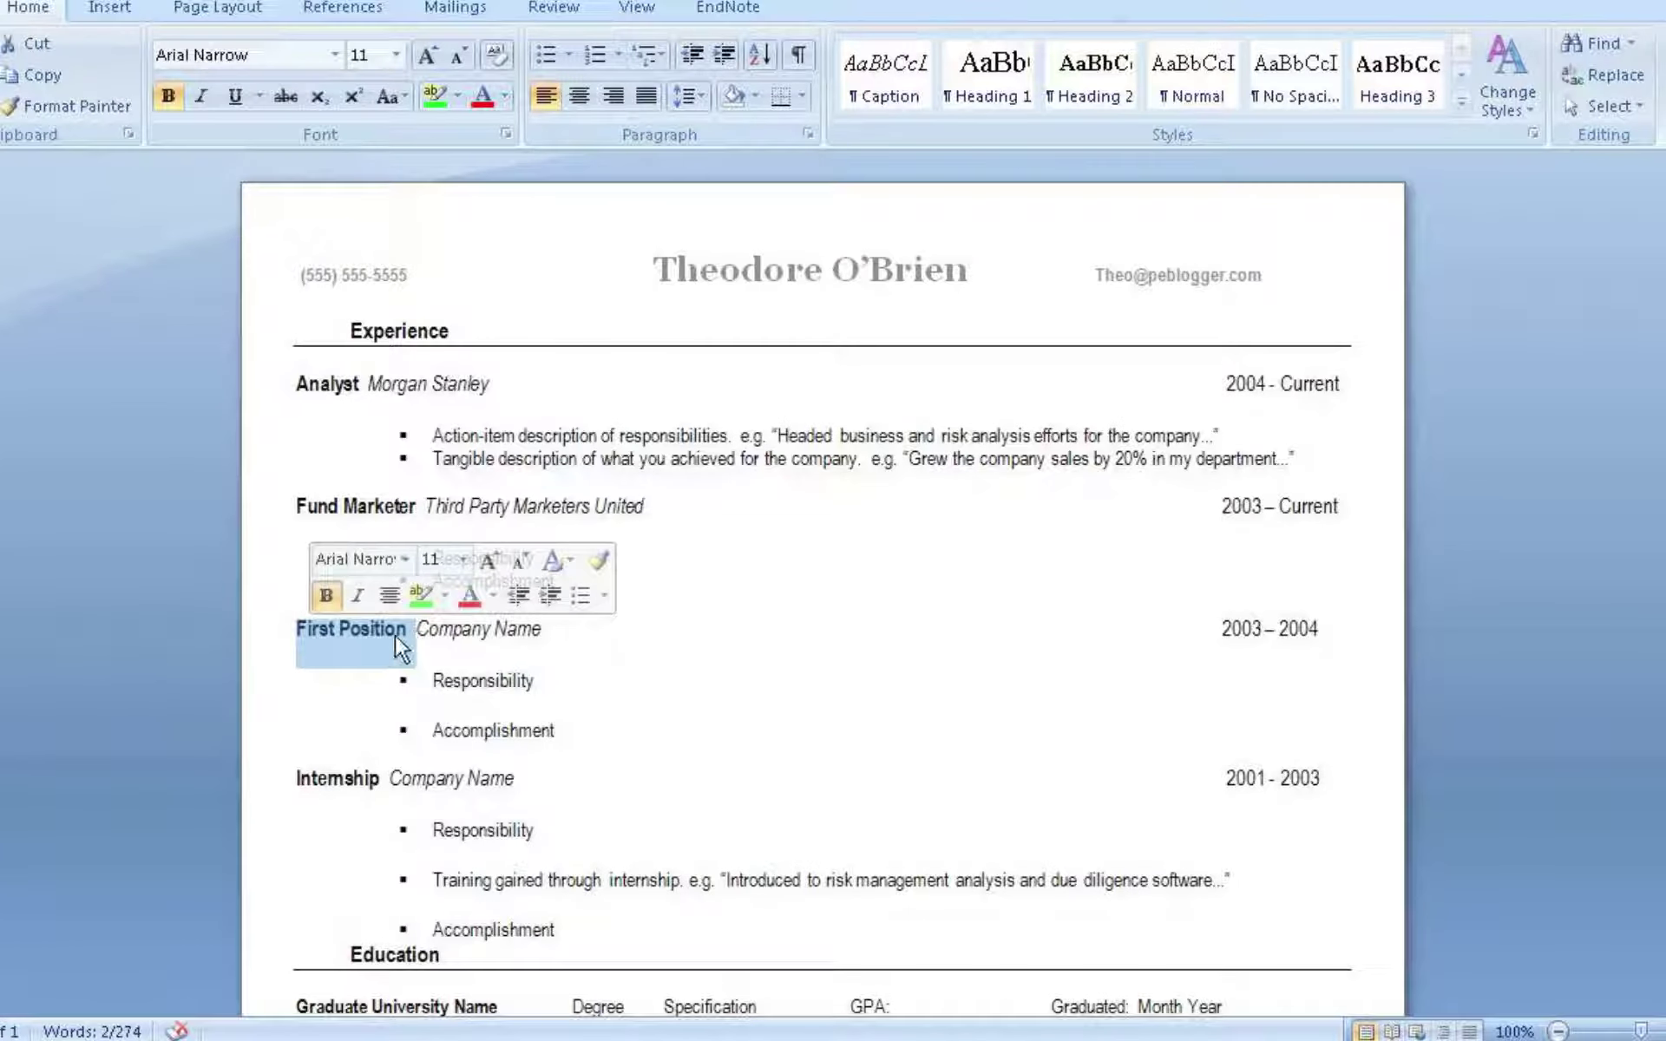
Type 'Public Relations' over the selected First Position heading
type("Public")
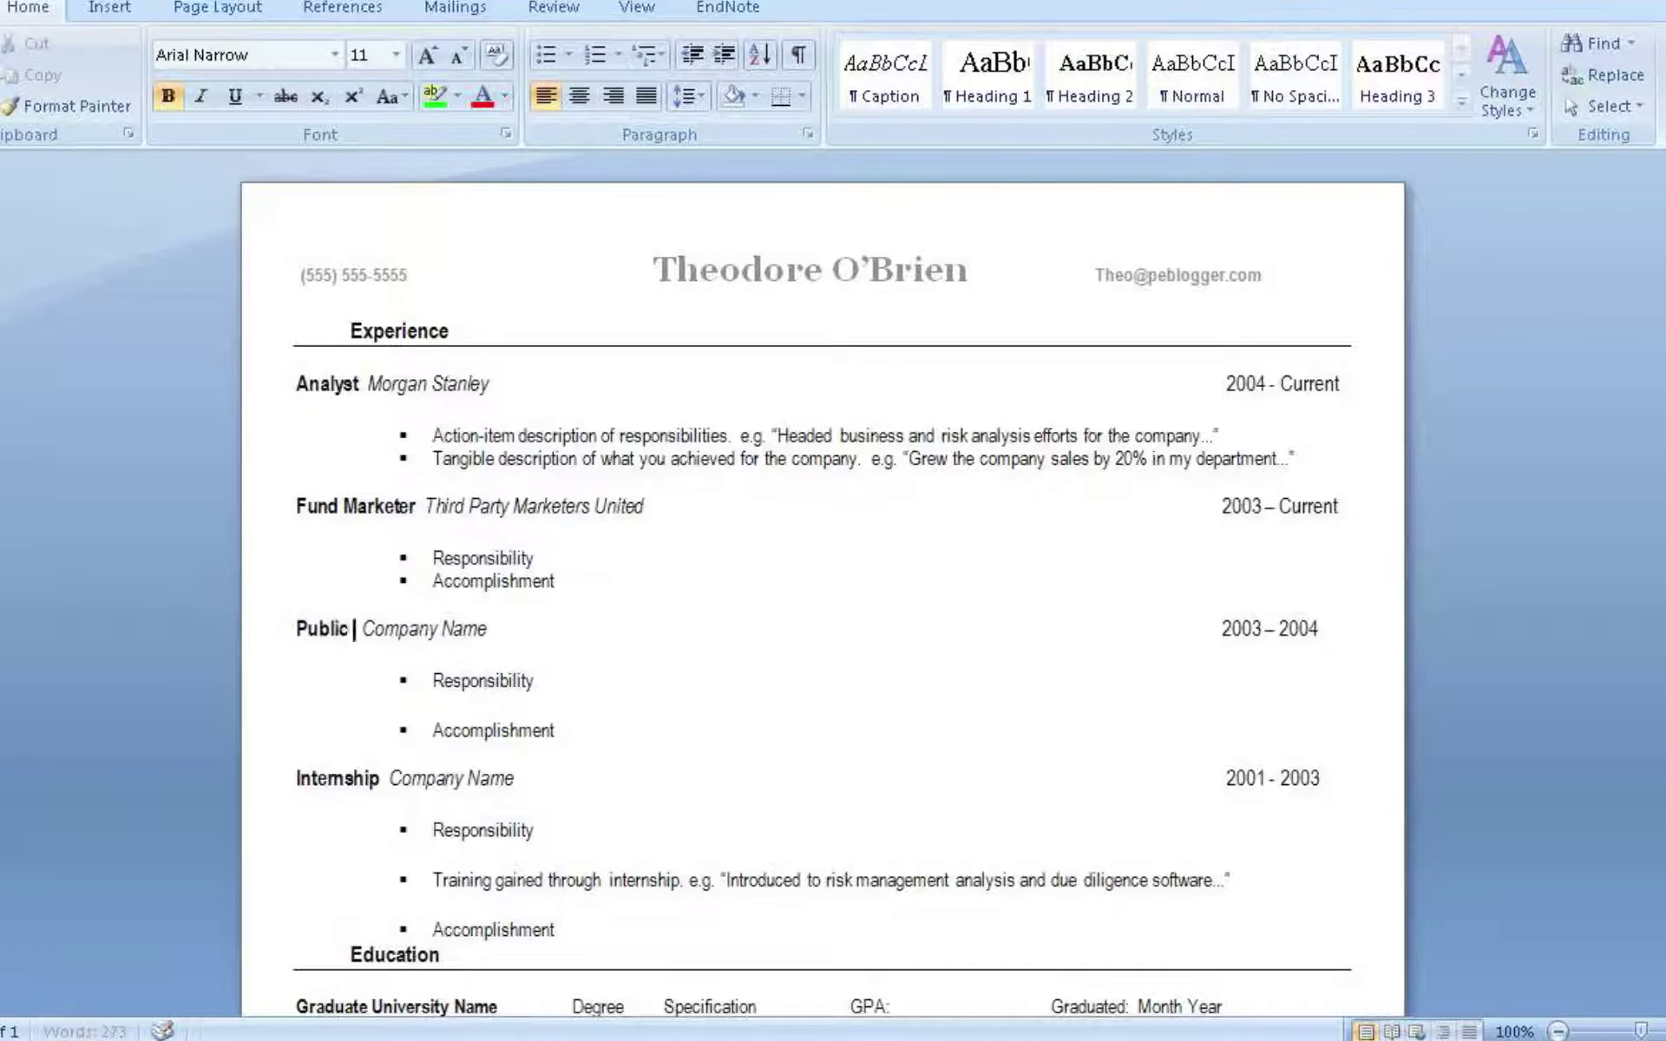
type(" Relations")
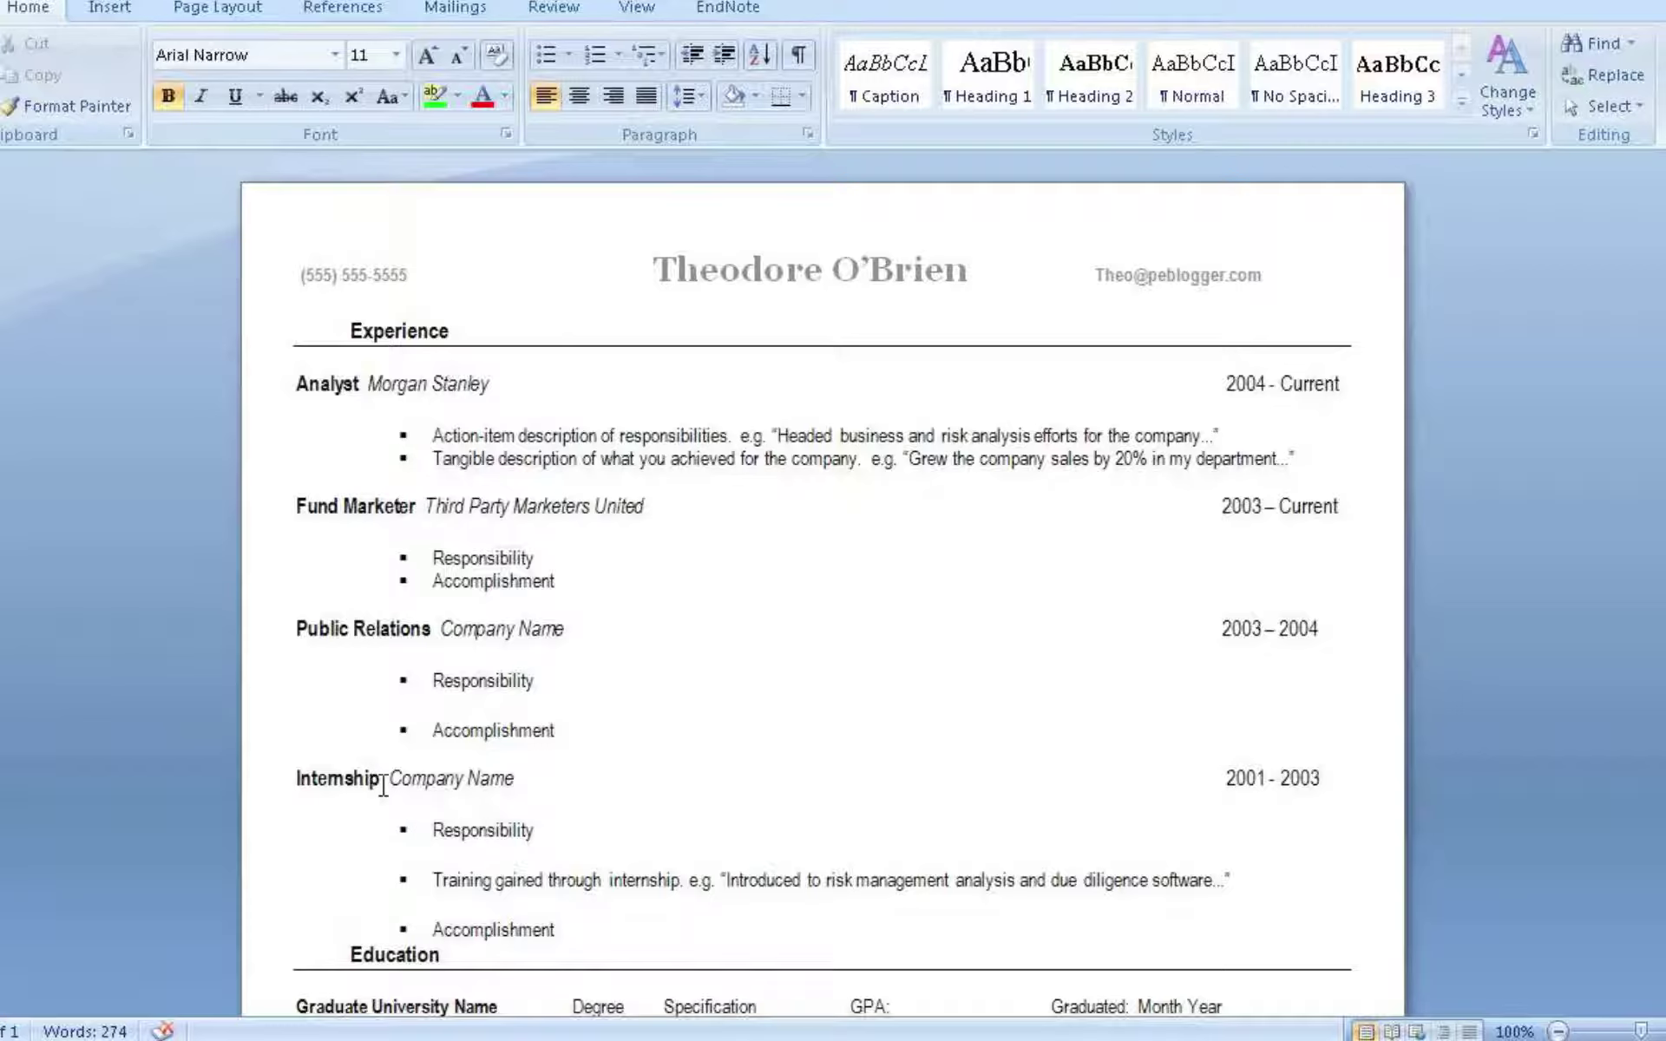
Enter 'KKR' as the Internship entry's company name
left_click_drag(390, 778, 516, 772)
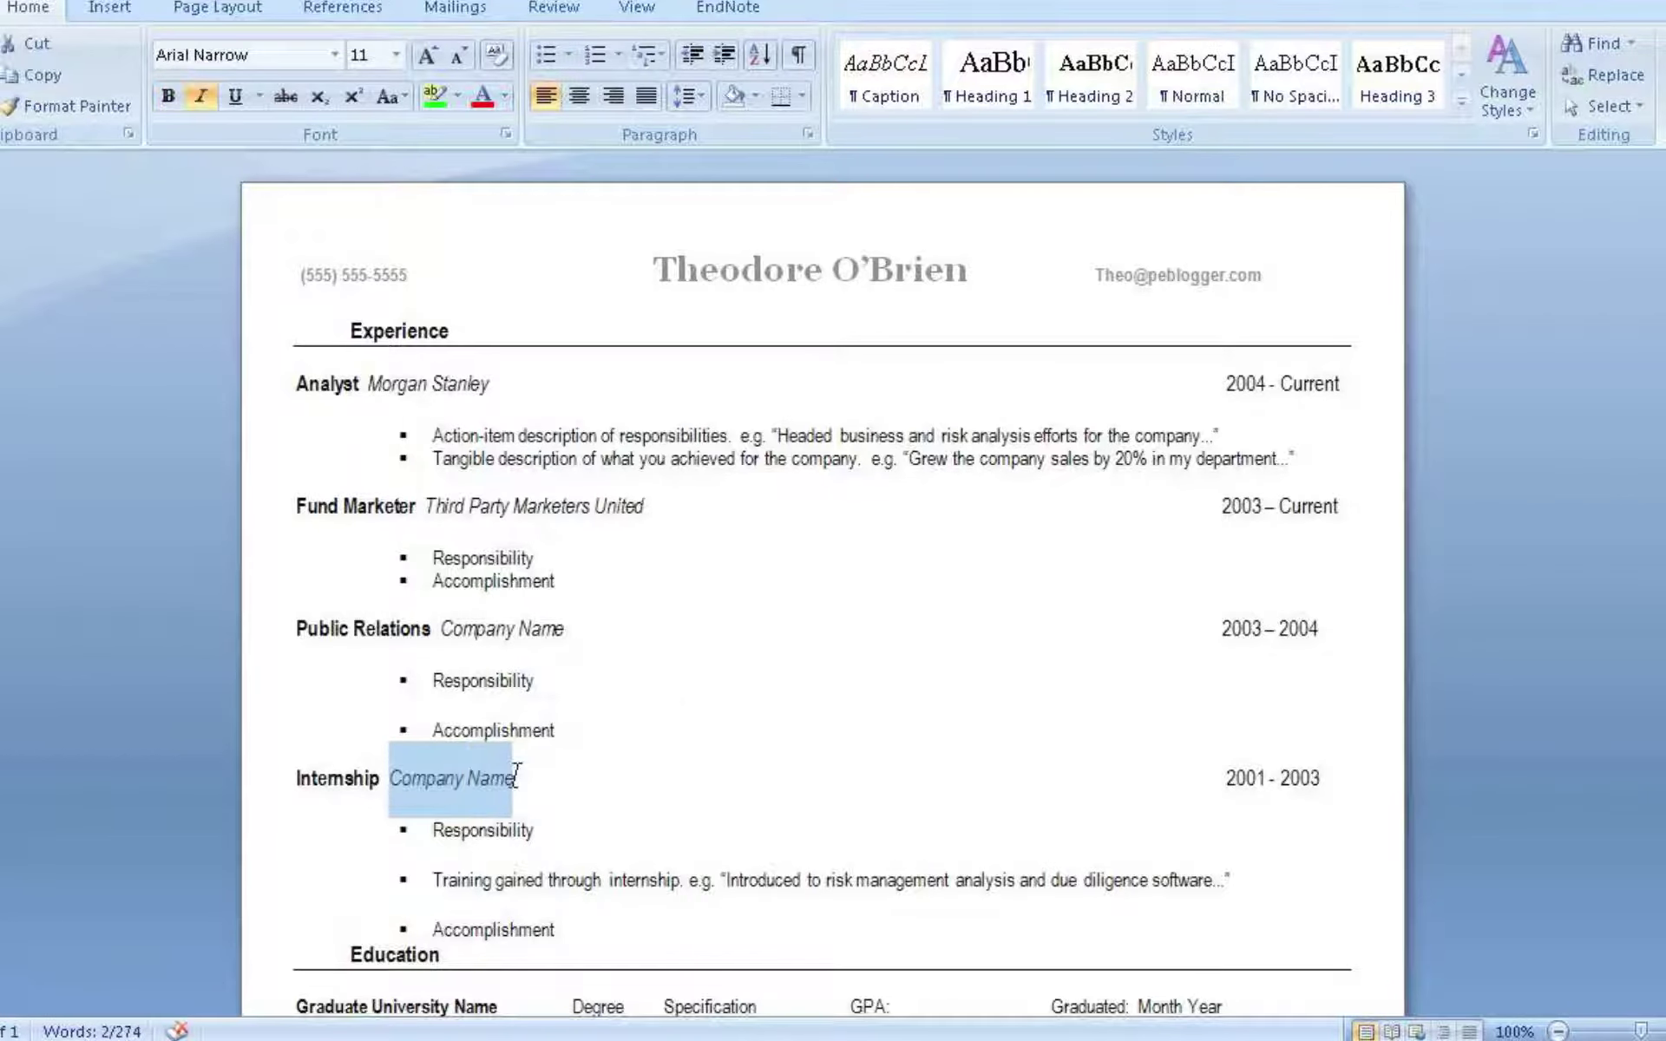
type("KKR")
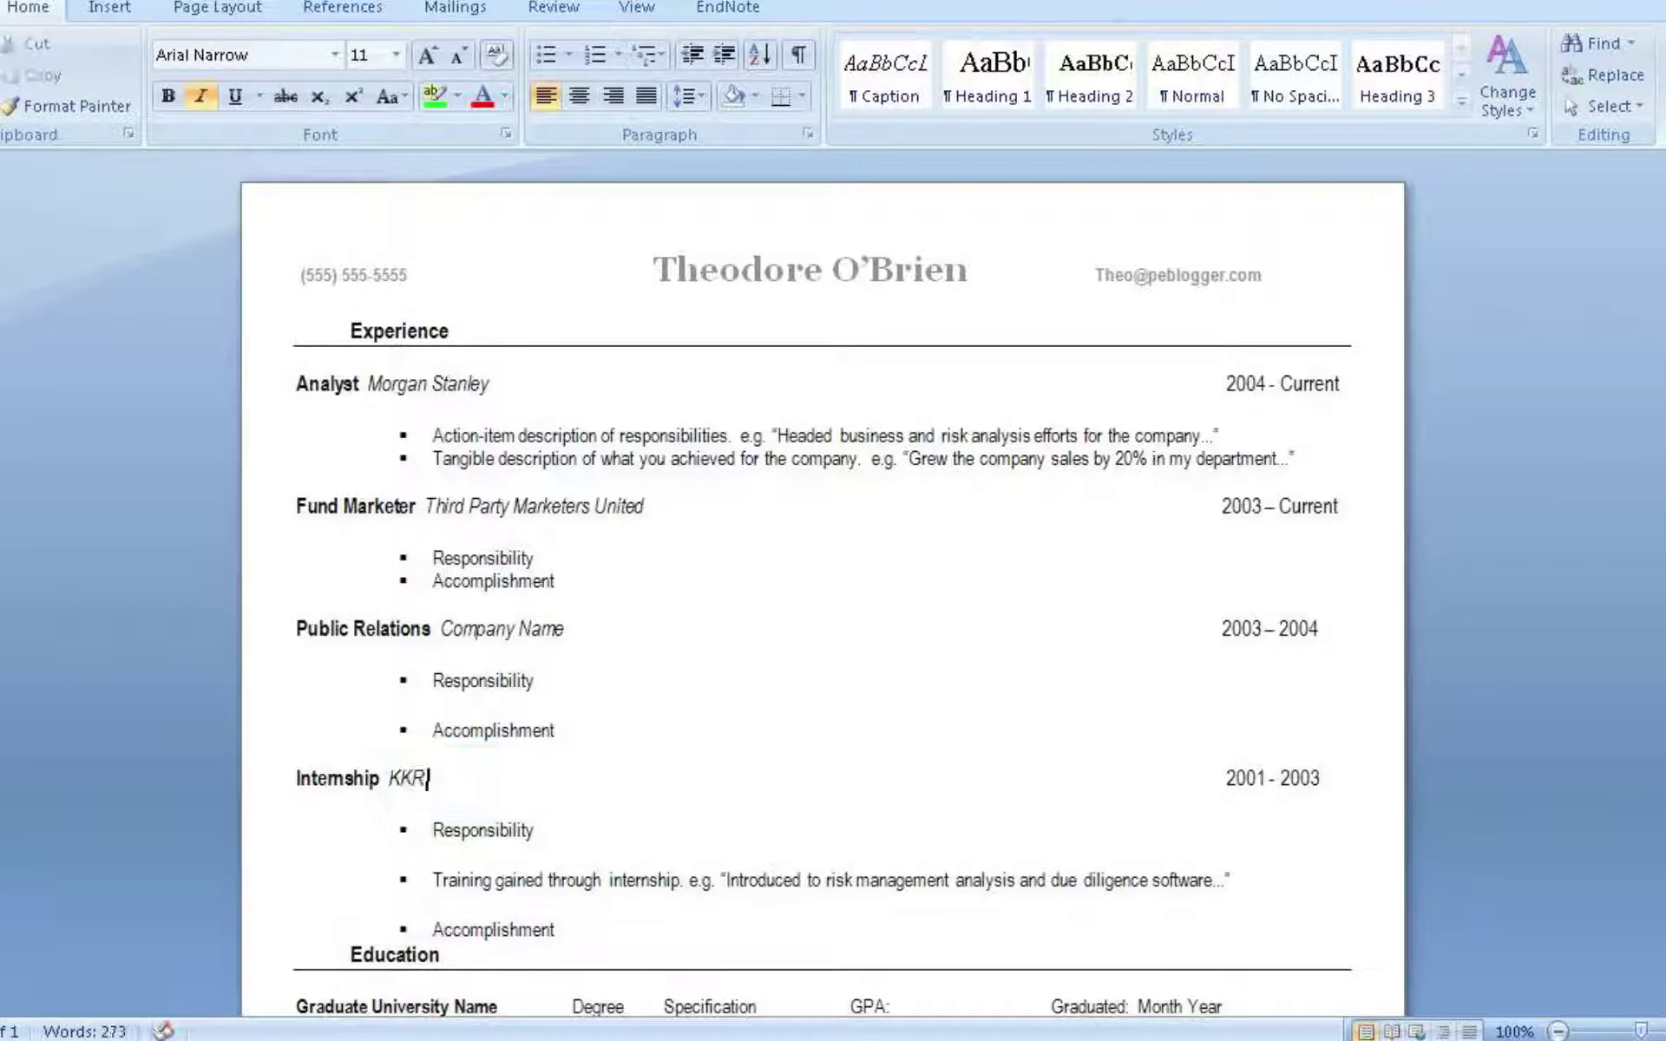
left_click(431, 830)
Replace 'Graduate University Name' in Education with 'Harvard Business School'
scroll(506, 911, "down", 3)
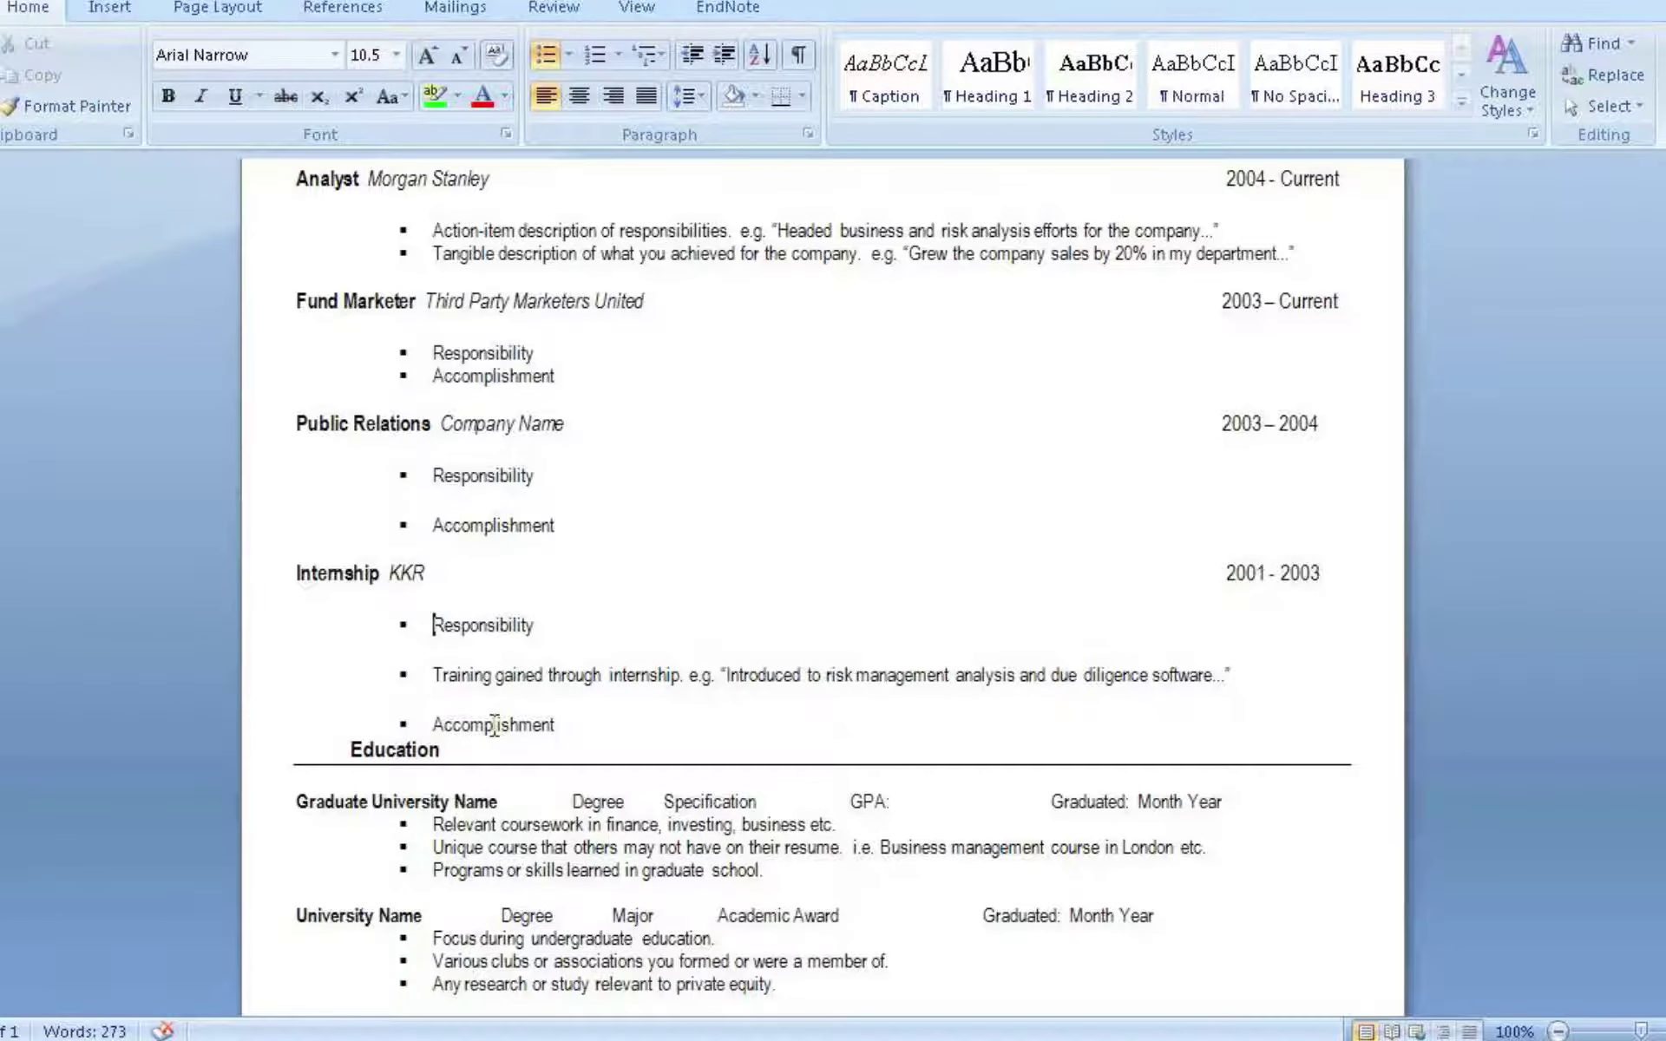
scroll(498, 726, "down", 3)
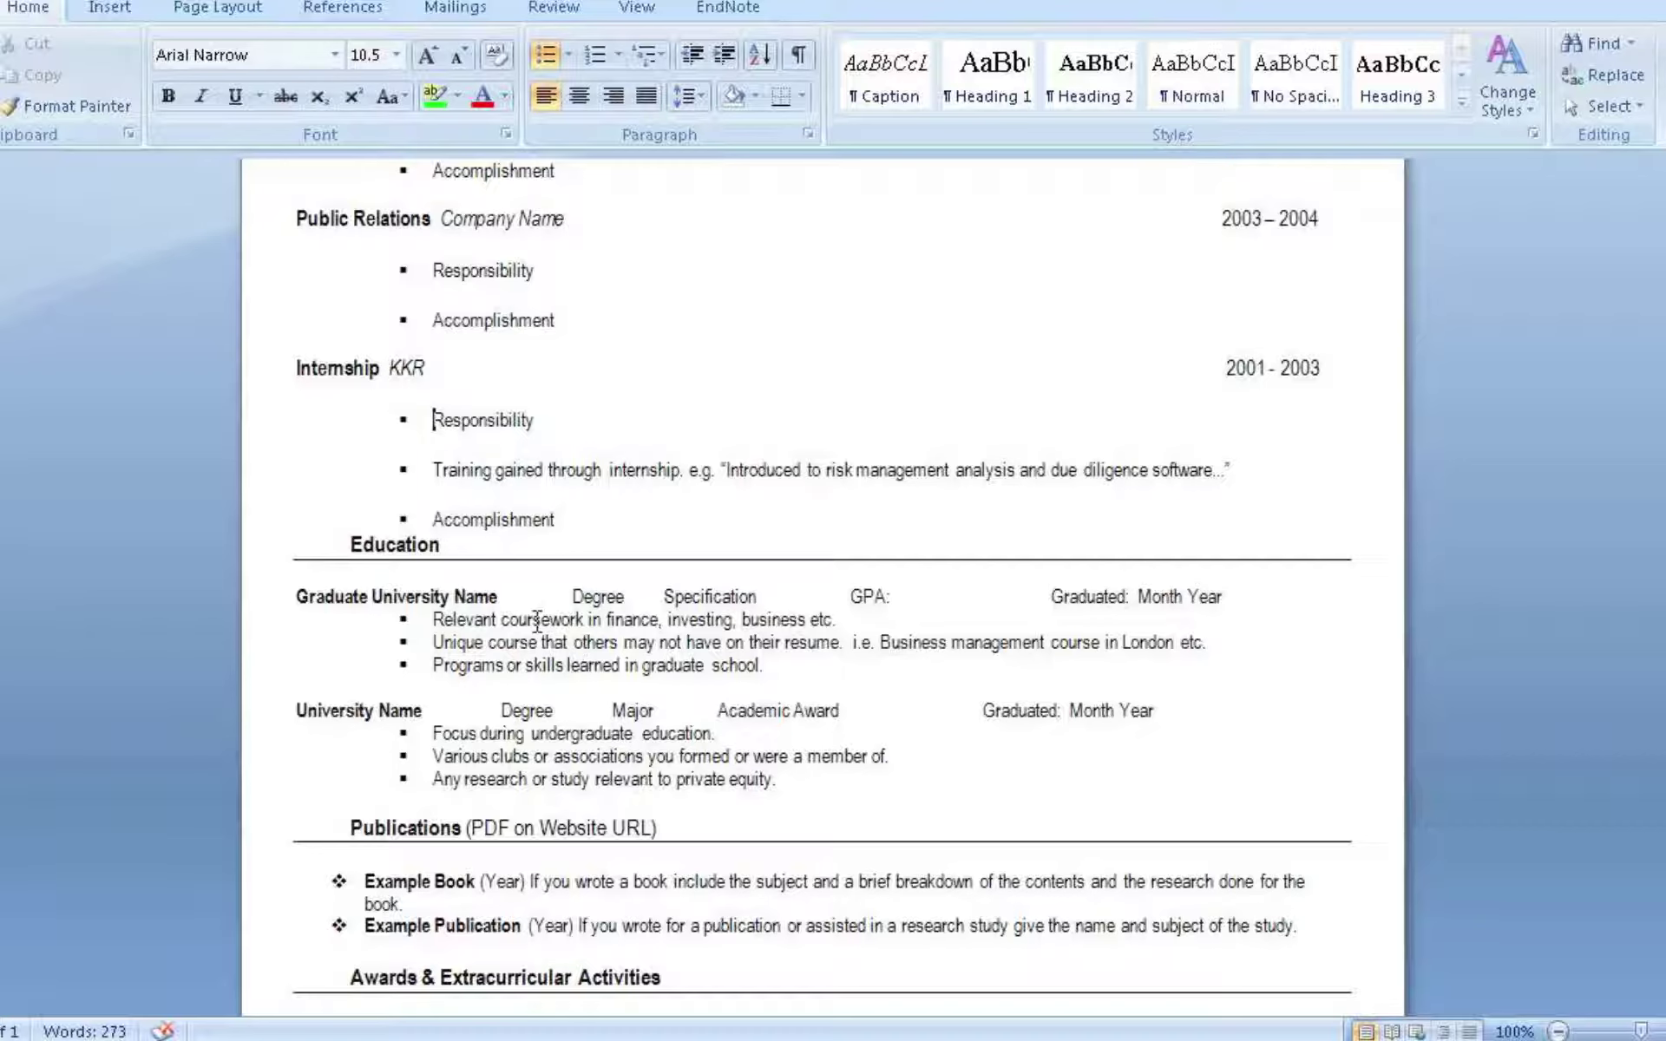
double_click(419, 593)
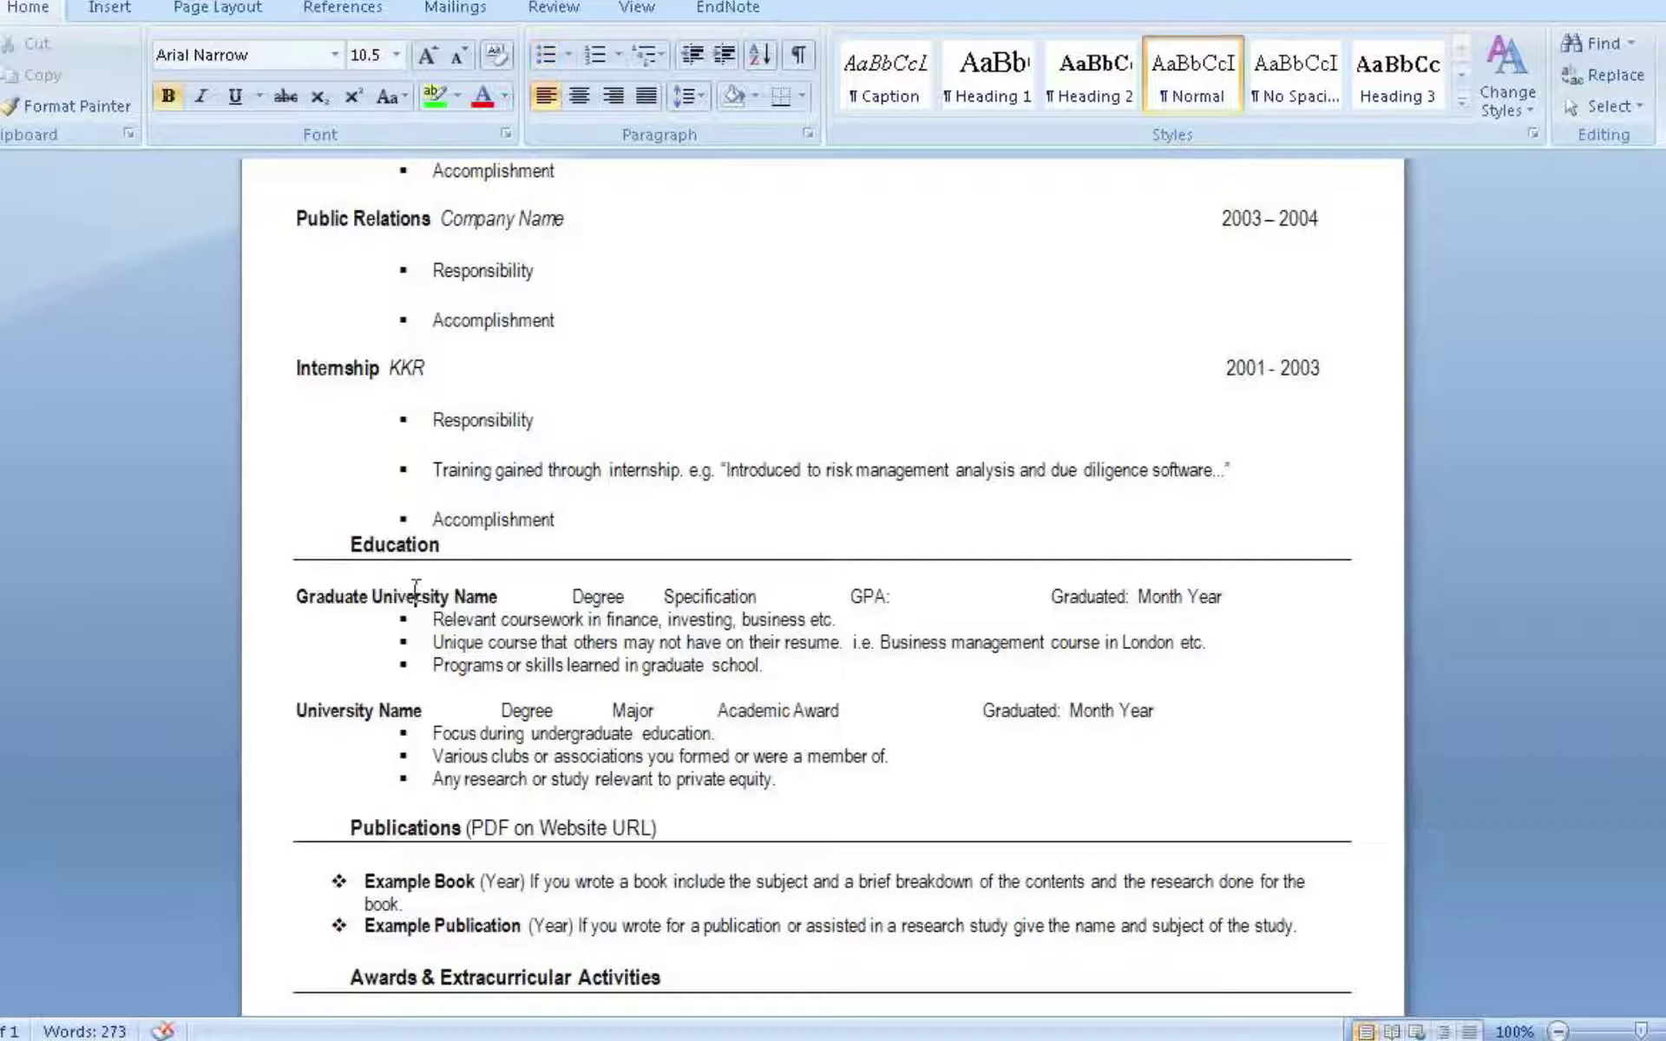
left_click_drag(292, 595, 499, 594)
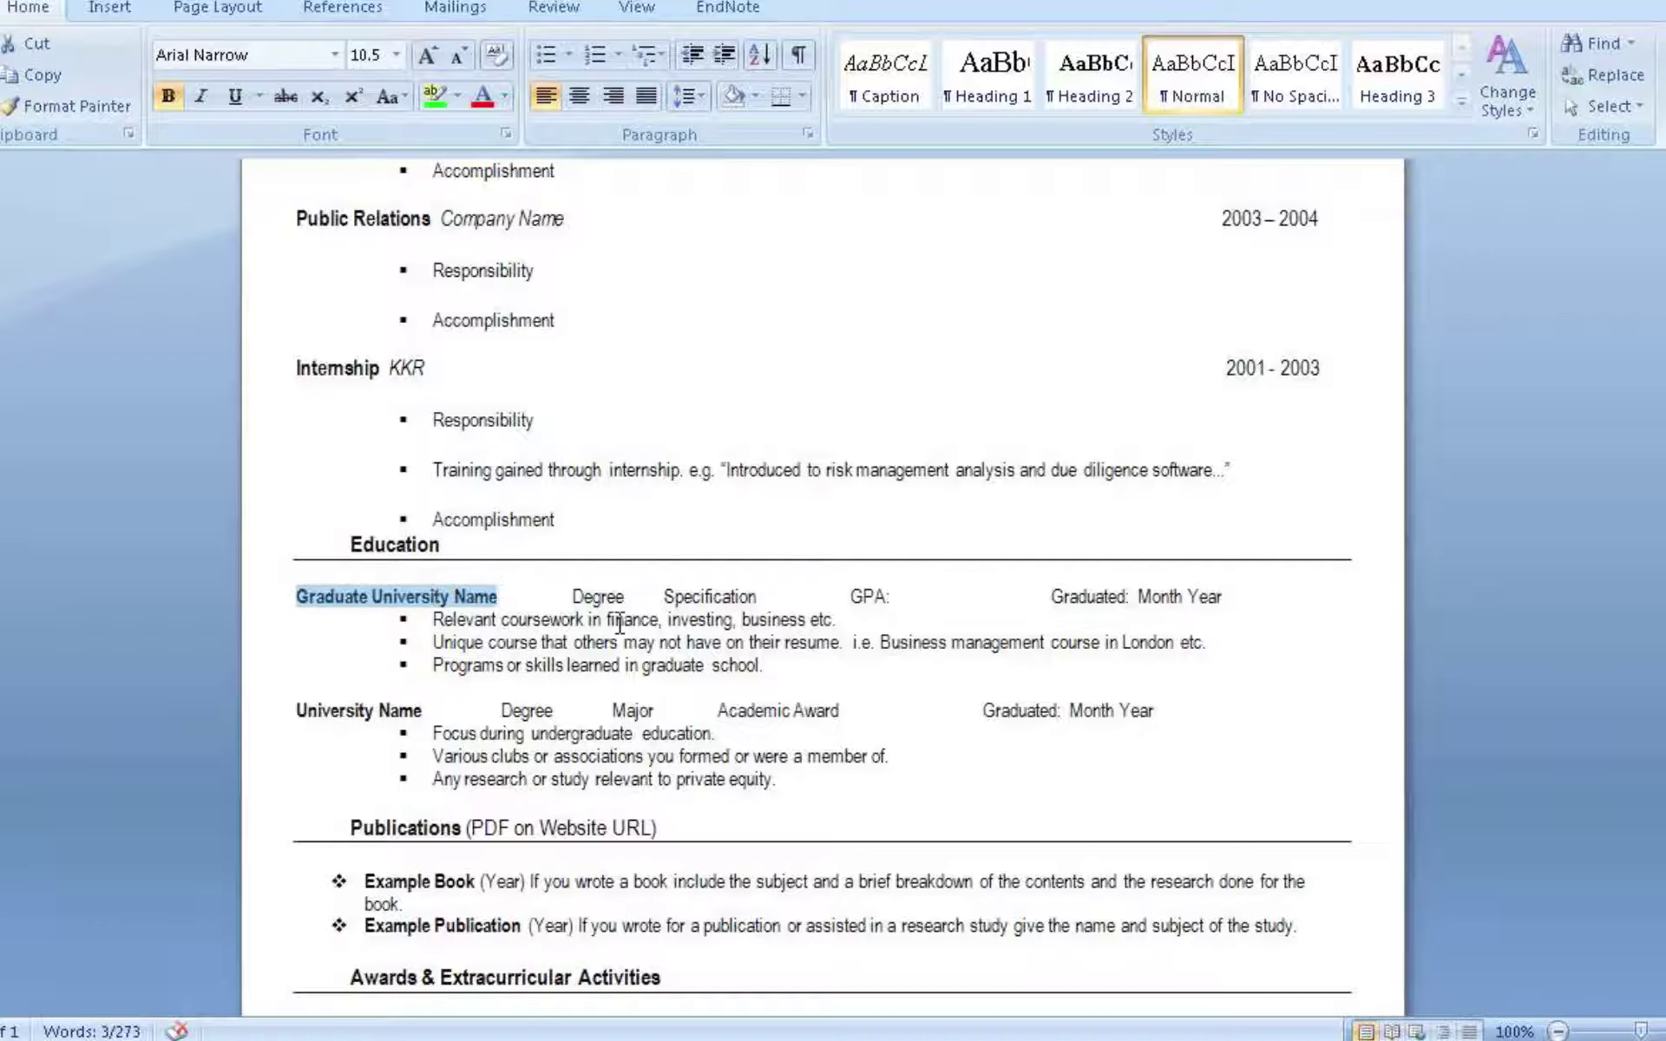
type("Harvard B")
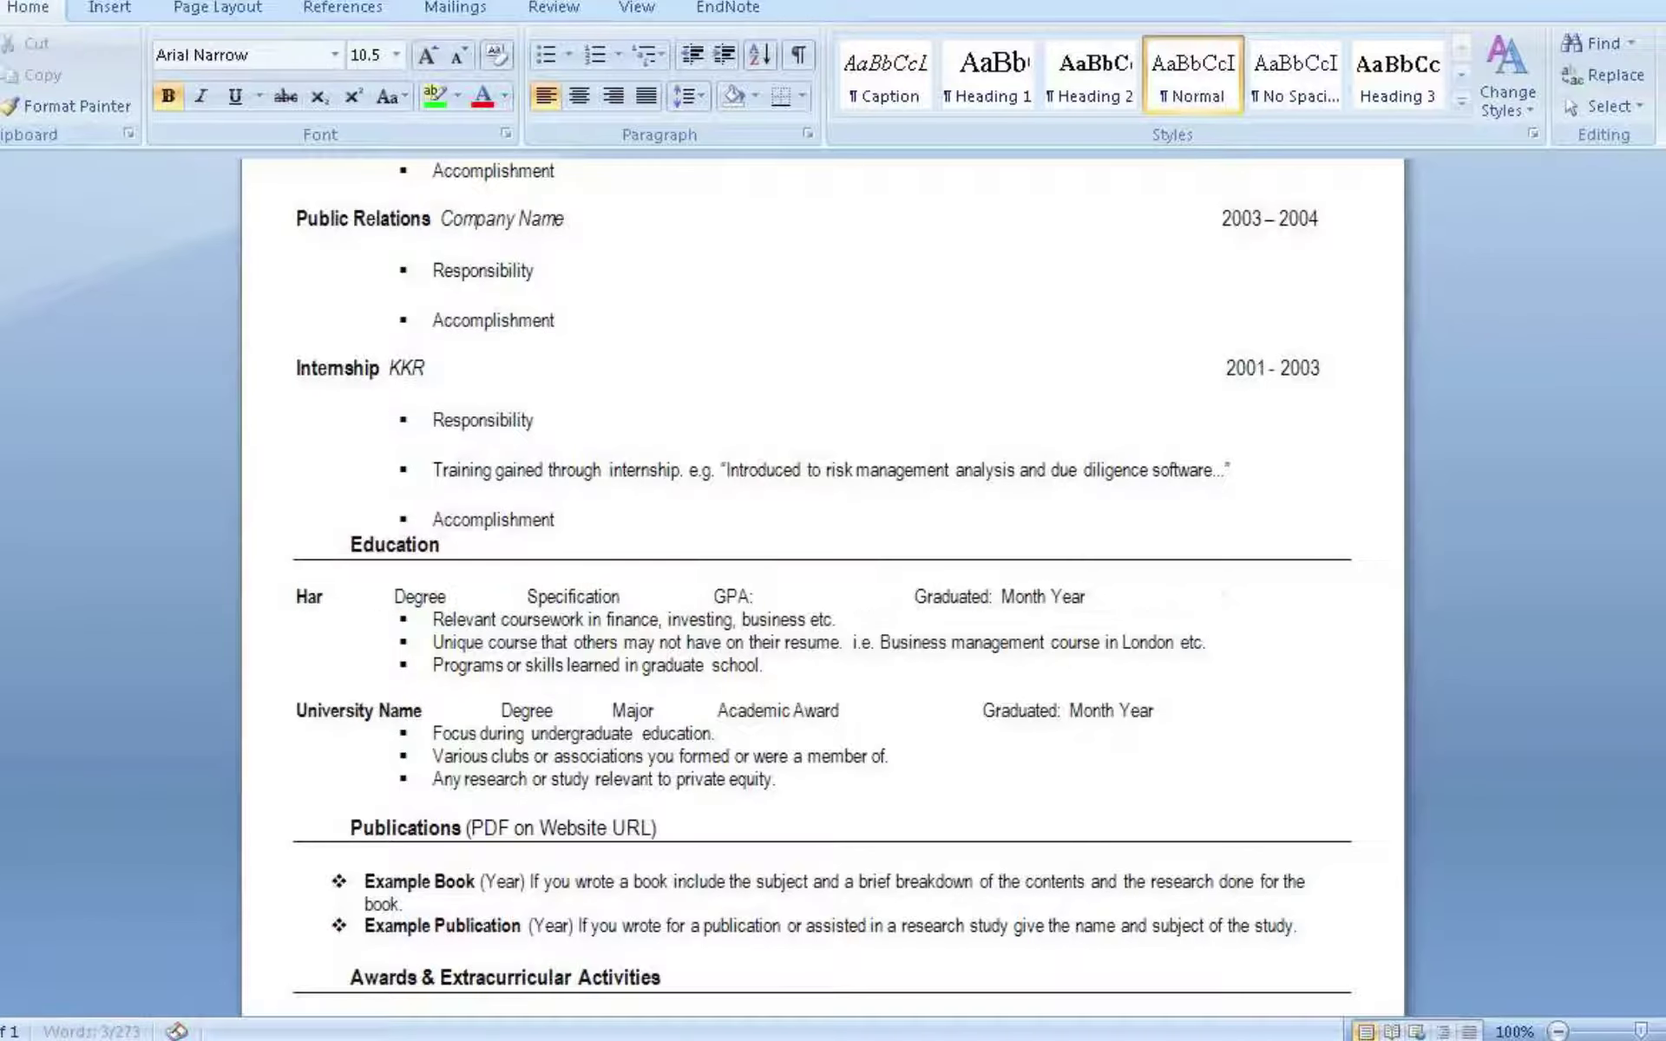
type("usiness S")
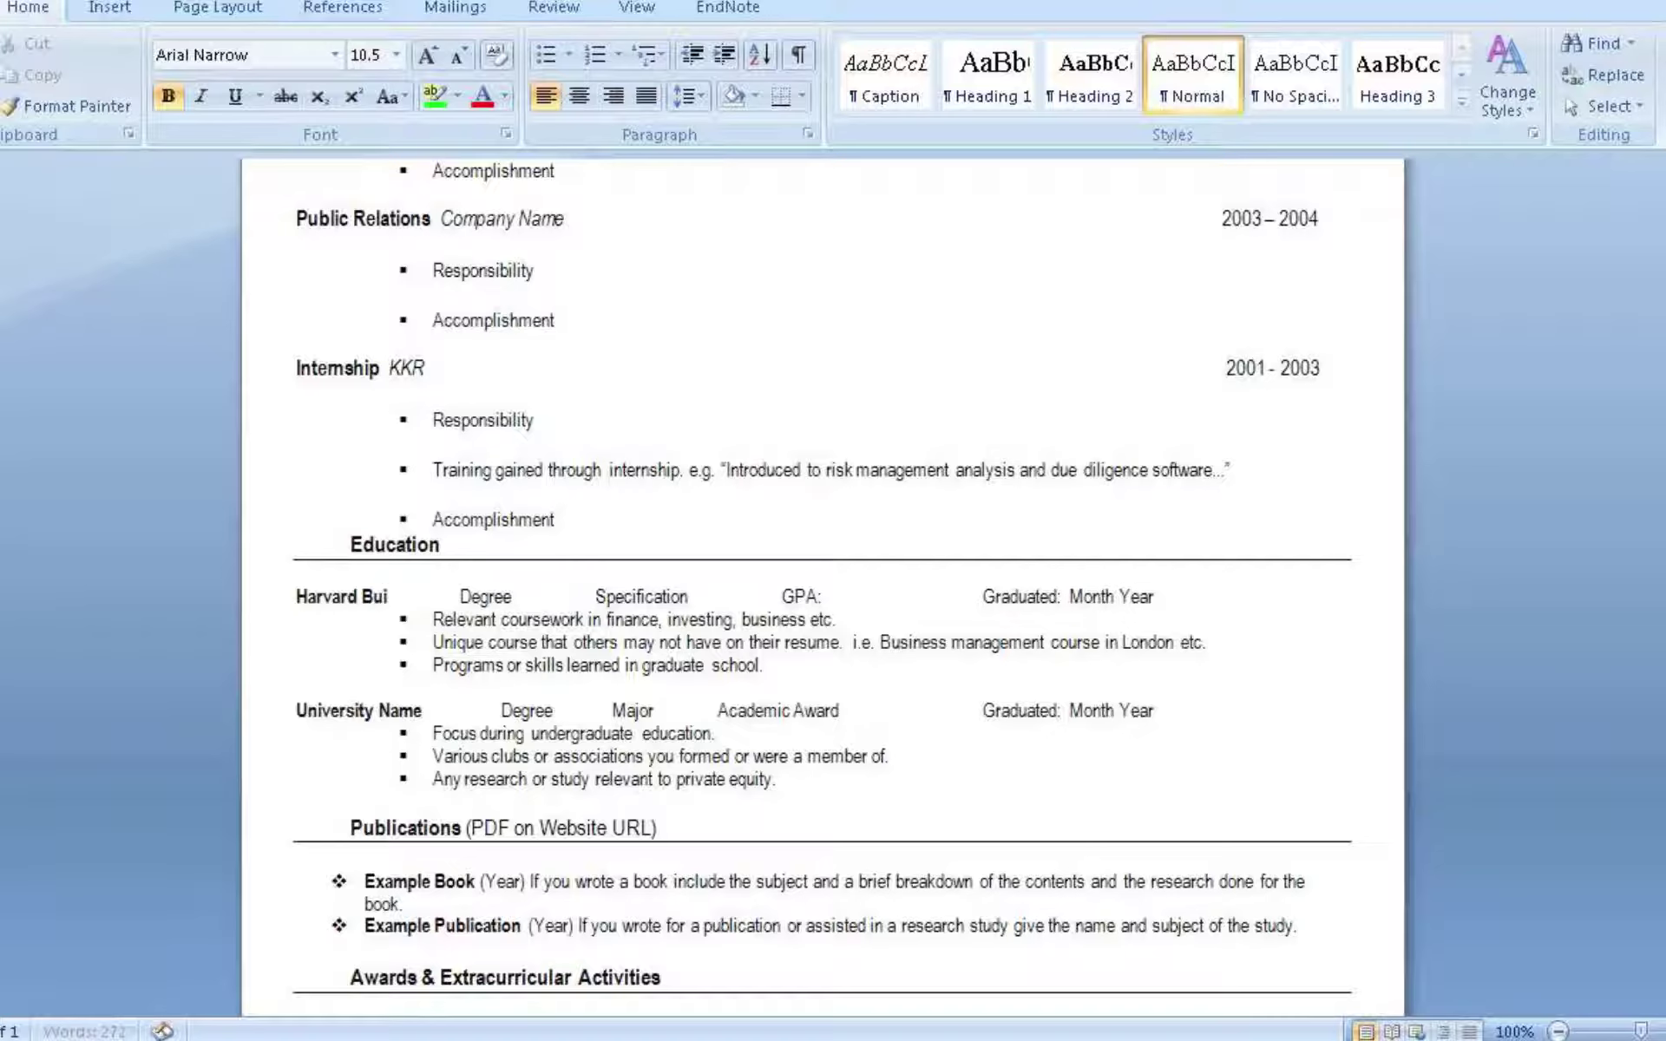
type("chool")
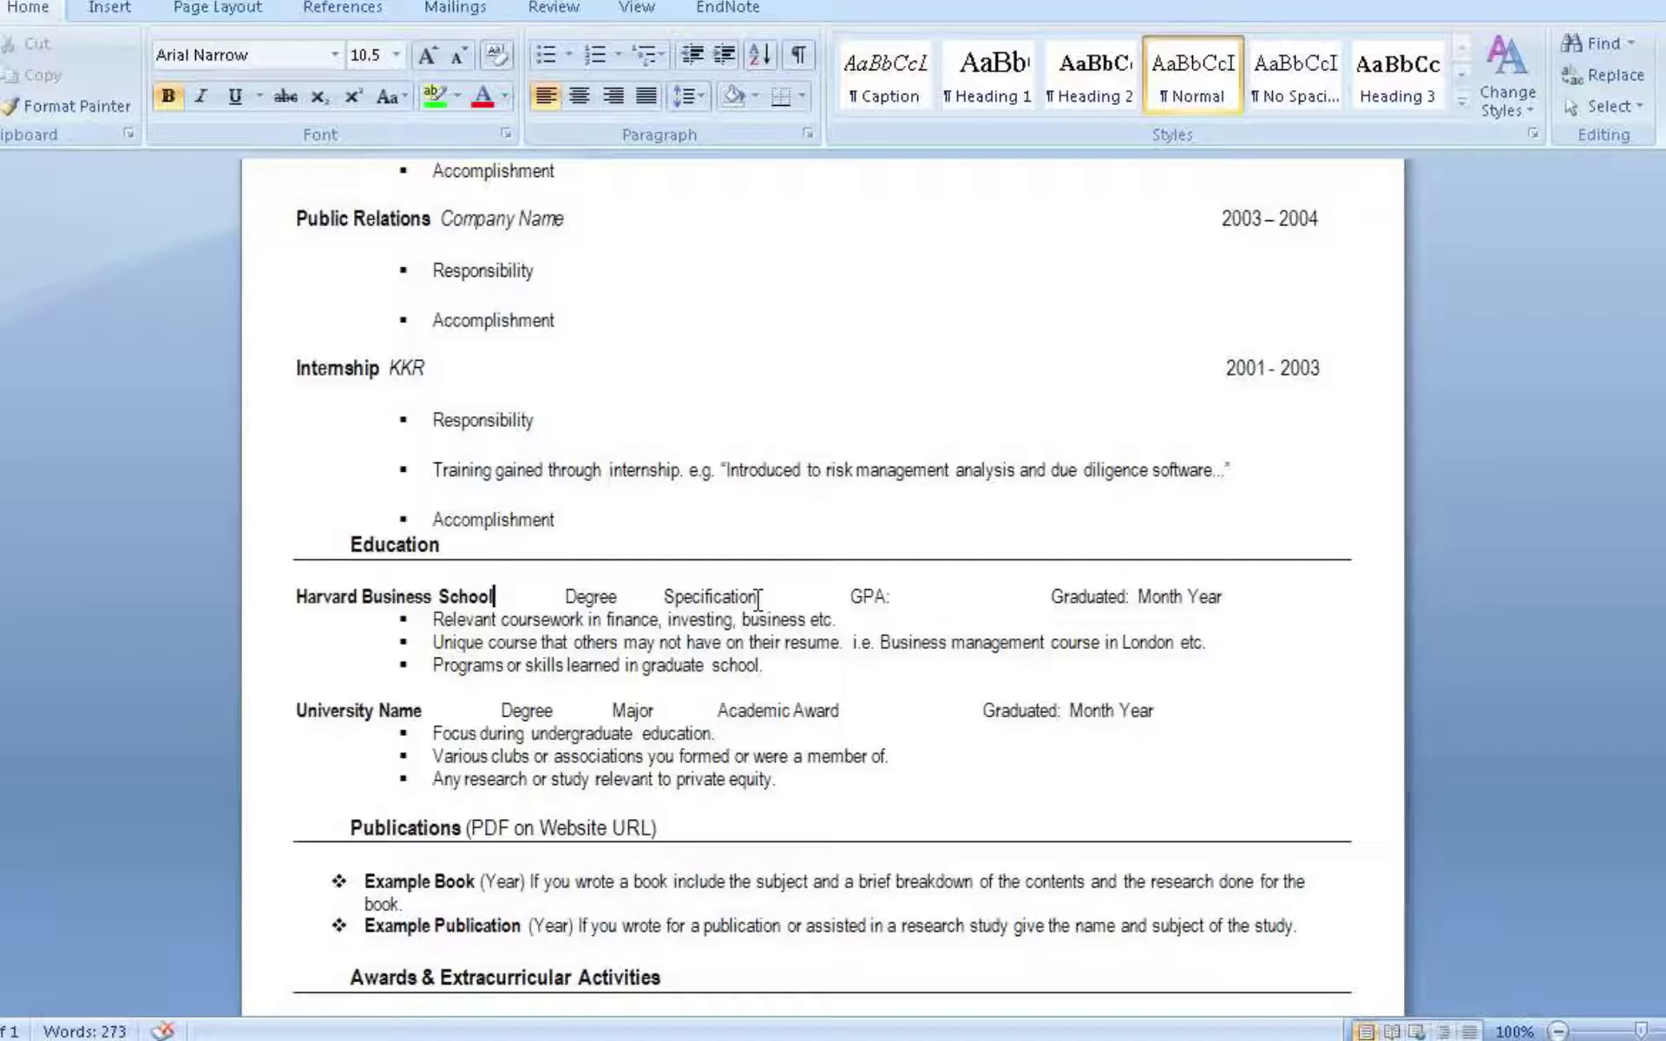
left_click(785, 598)
left_click(898, 595)
left_click(1228, 598)
left_click(797, 669)
Replace the second Education line's 'University Name' with 'Yale University'
left_click_drag(300, 703, 434, 725)
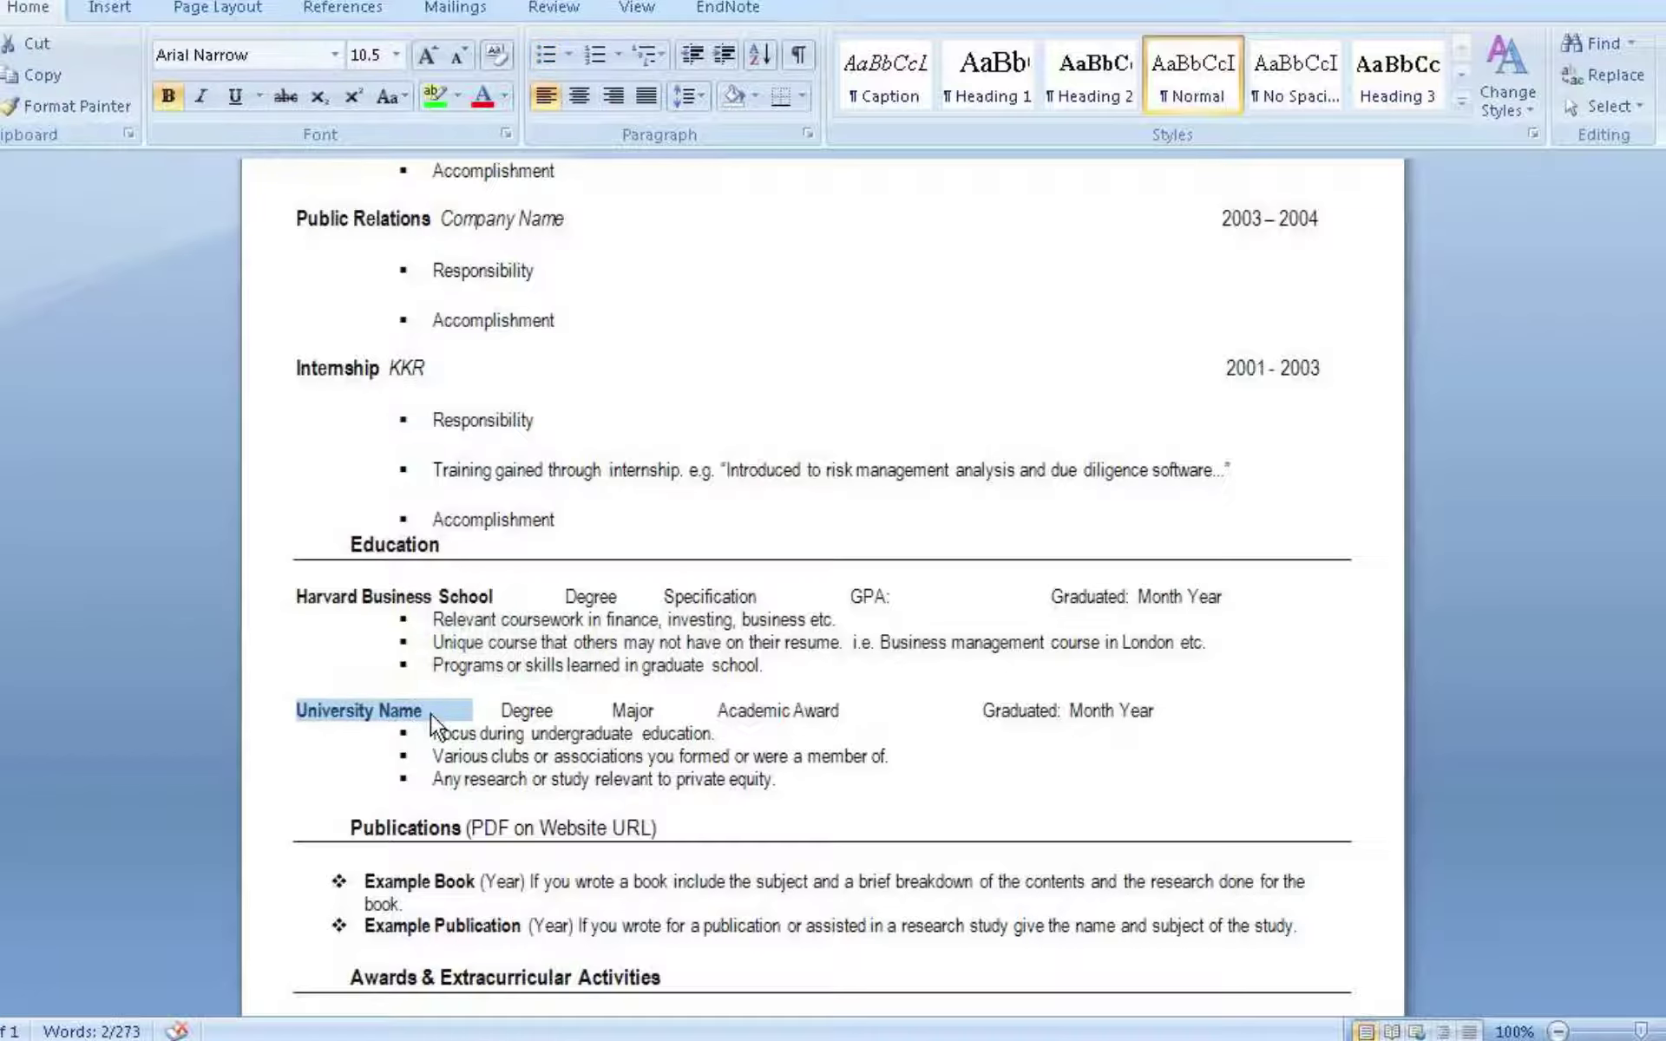
type("Yale")
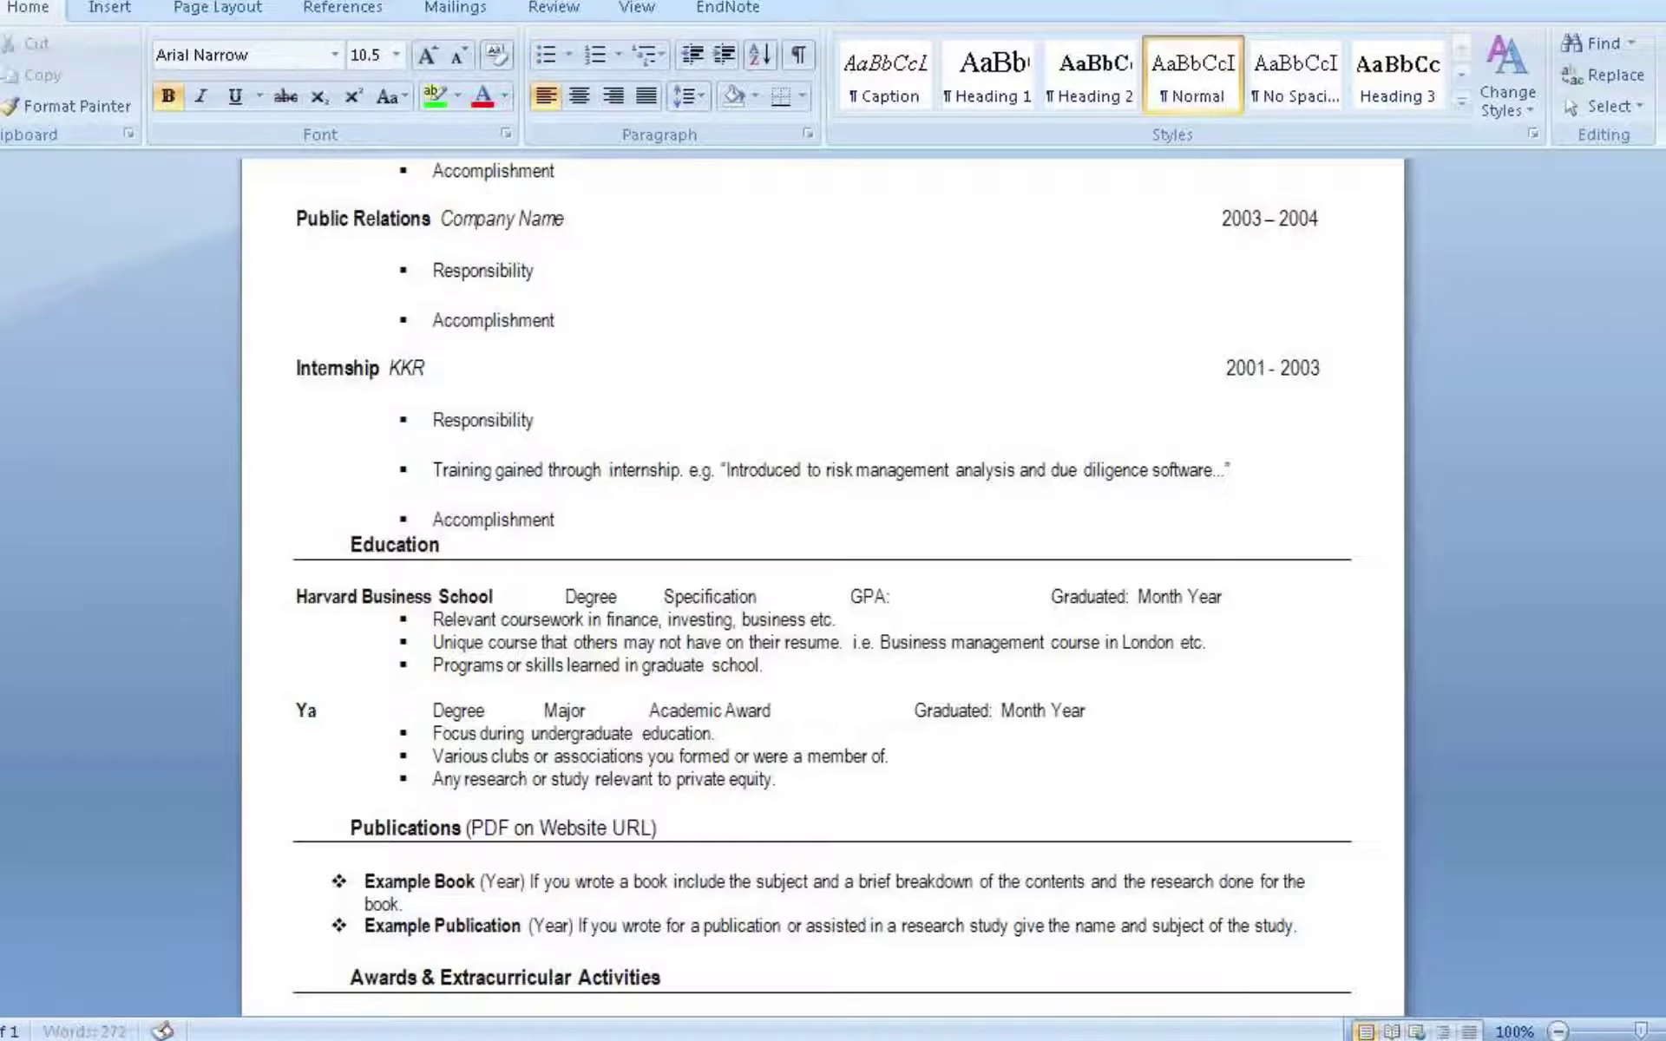
type(" Universit")
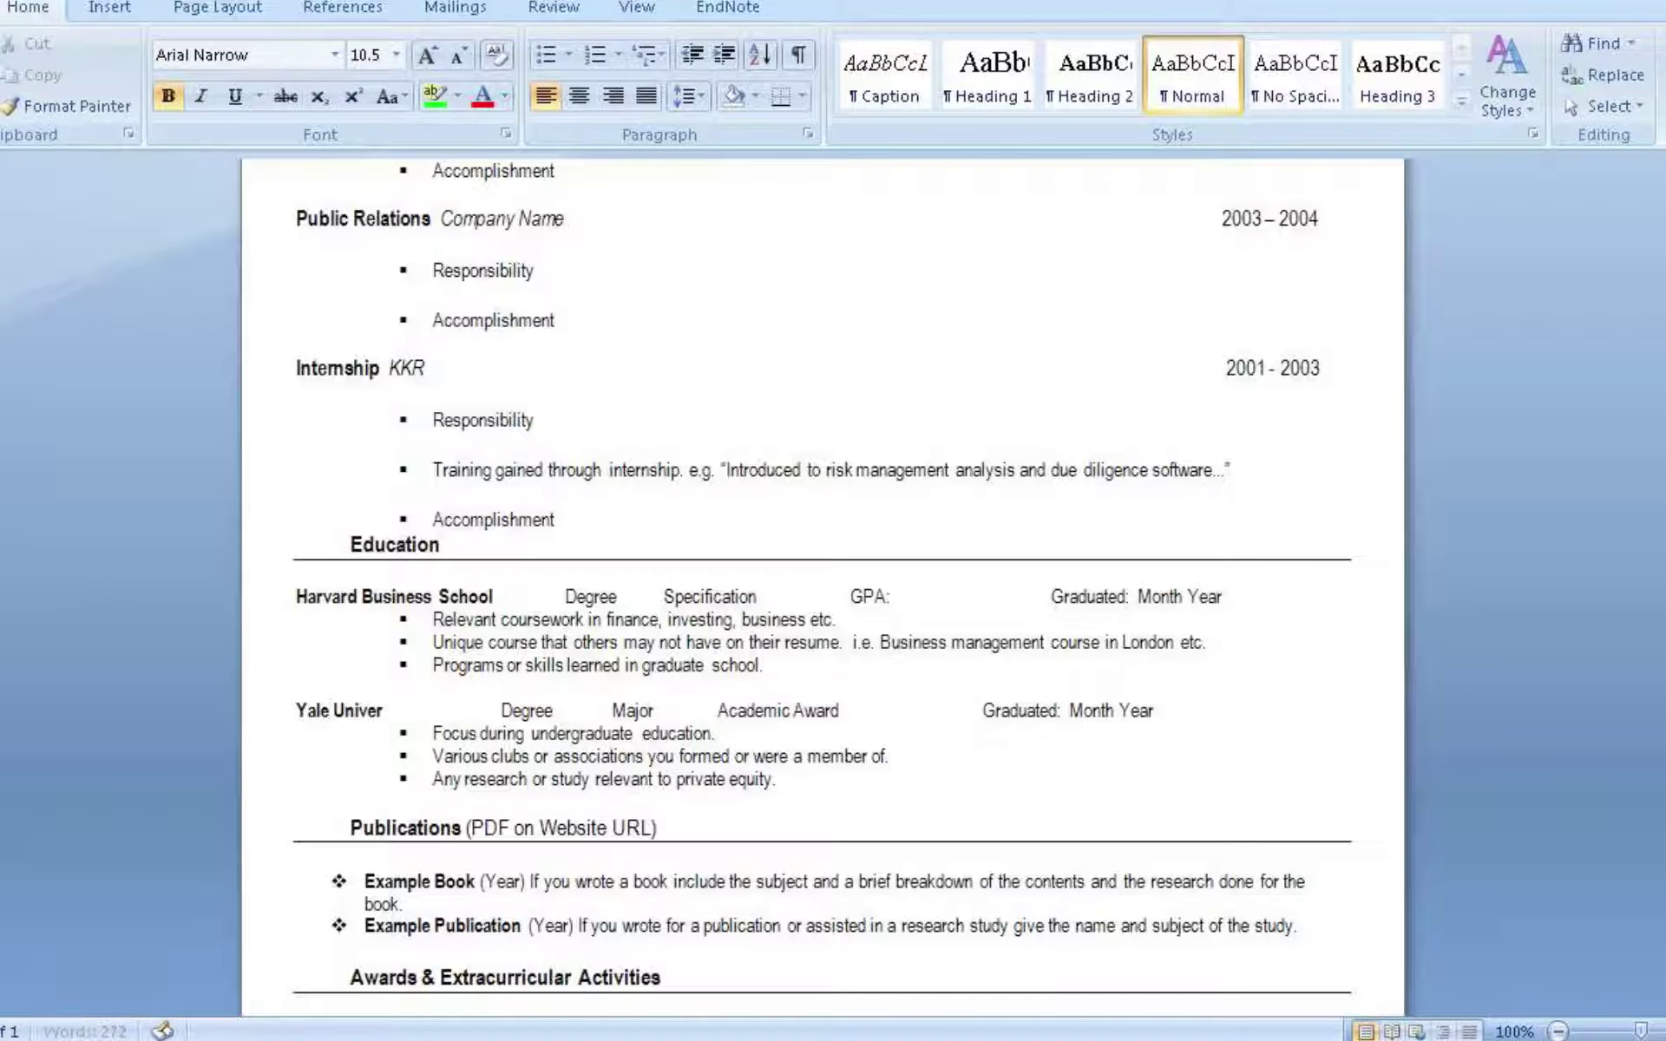
type("y")
left_click(664, 712)
Add ': Italian' after the Major label on the Yale University line
type(": Ital")
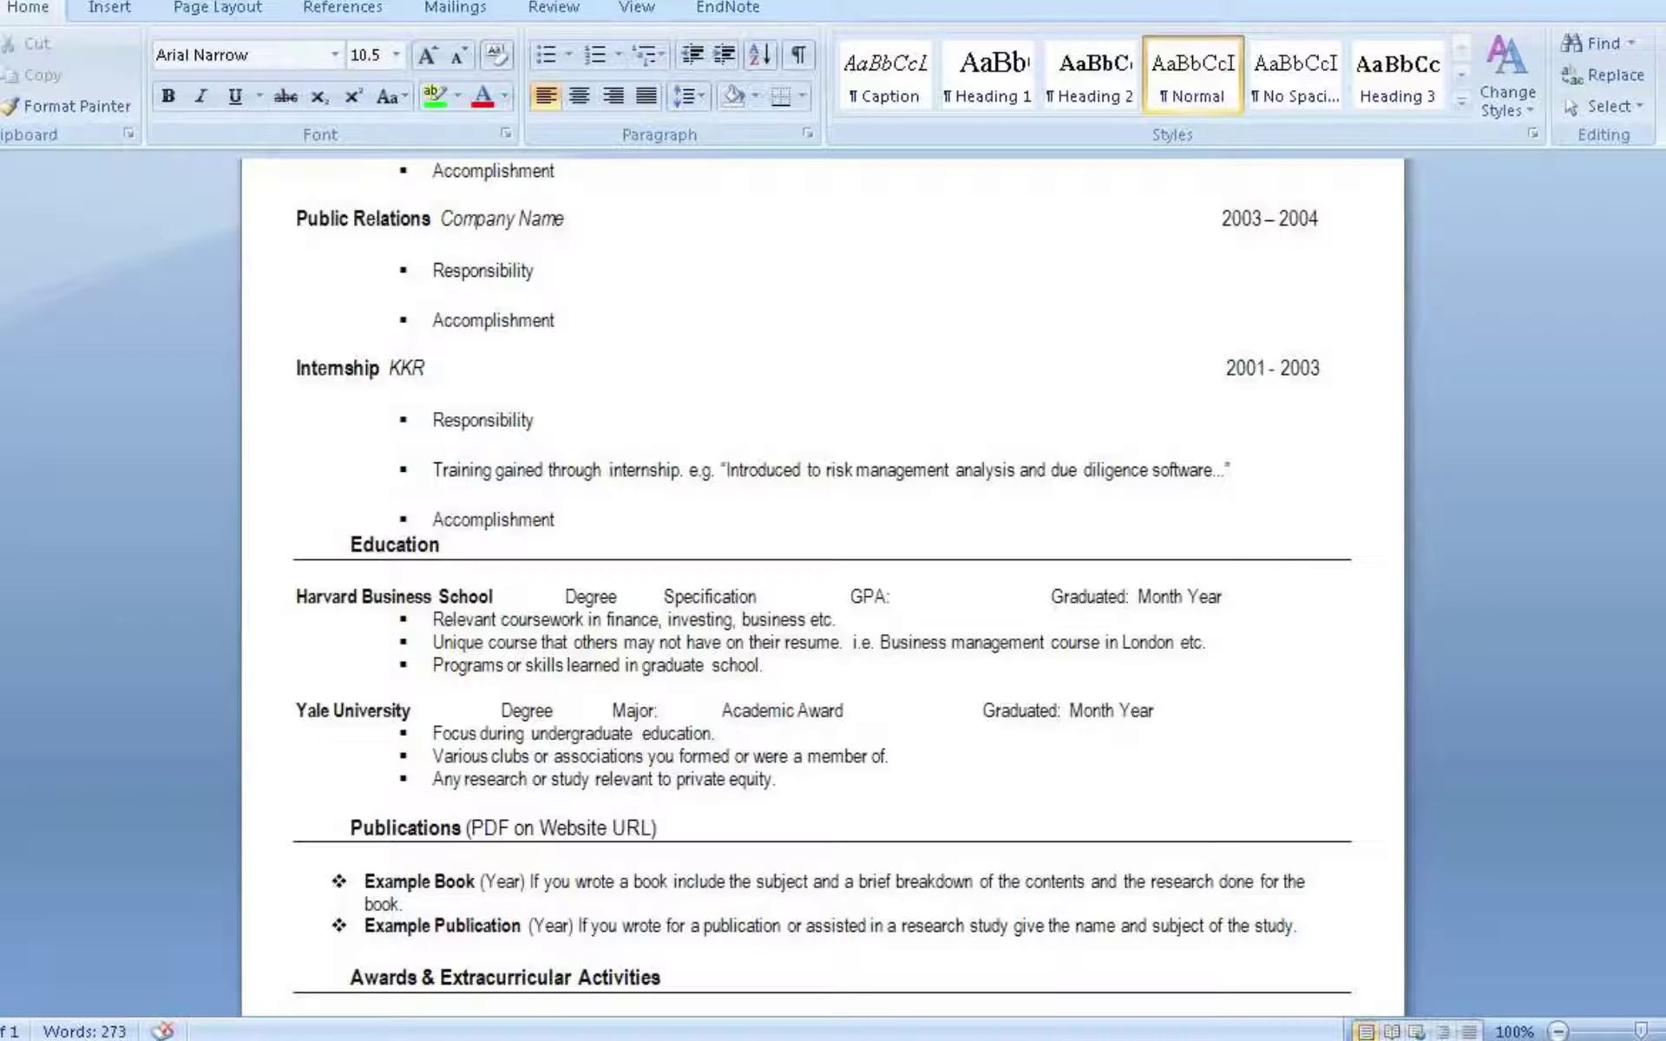
type("ian")
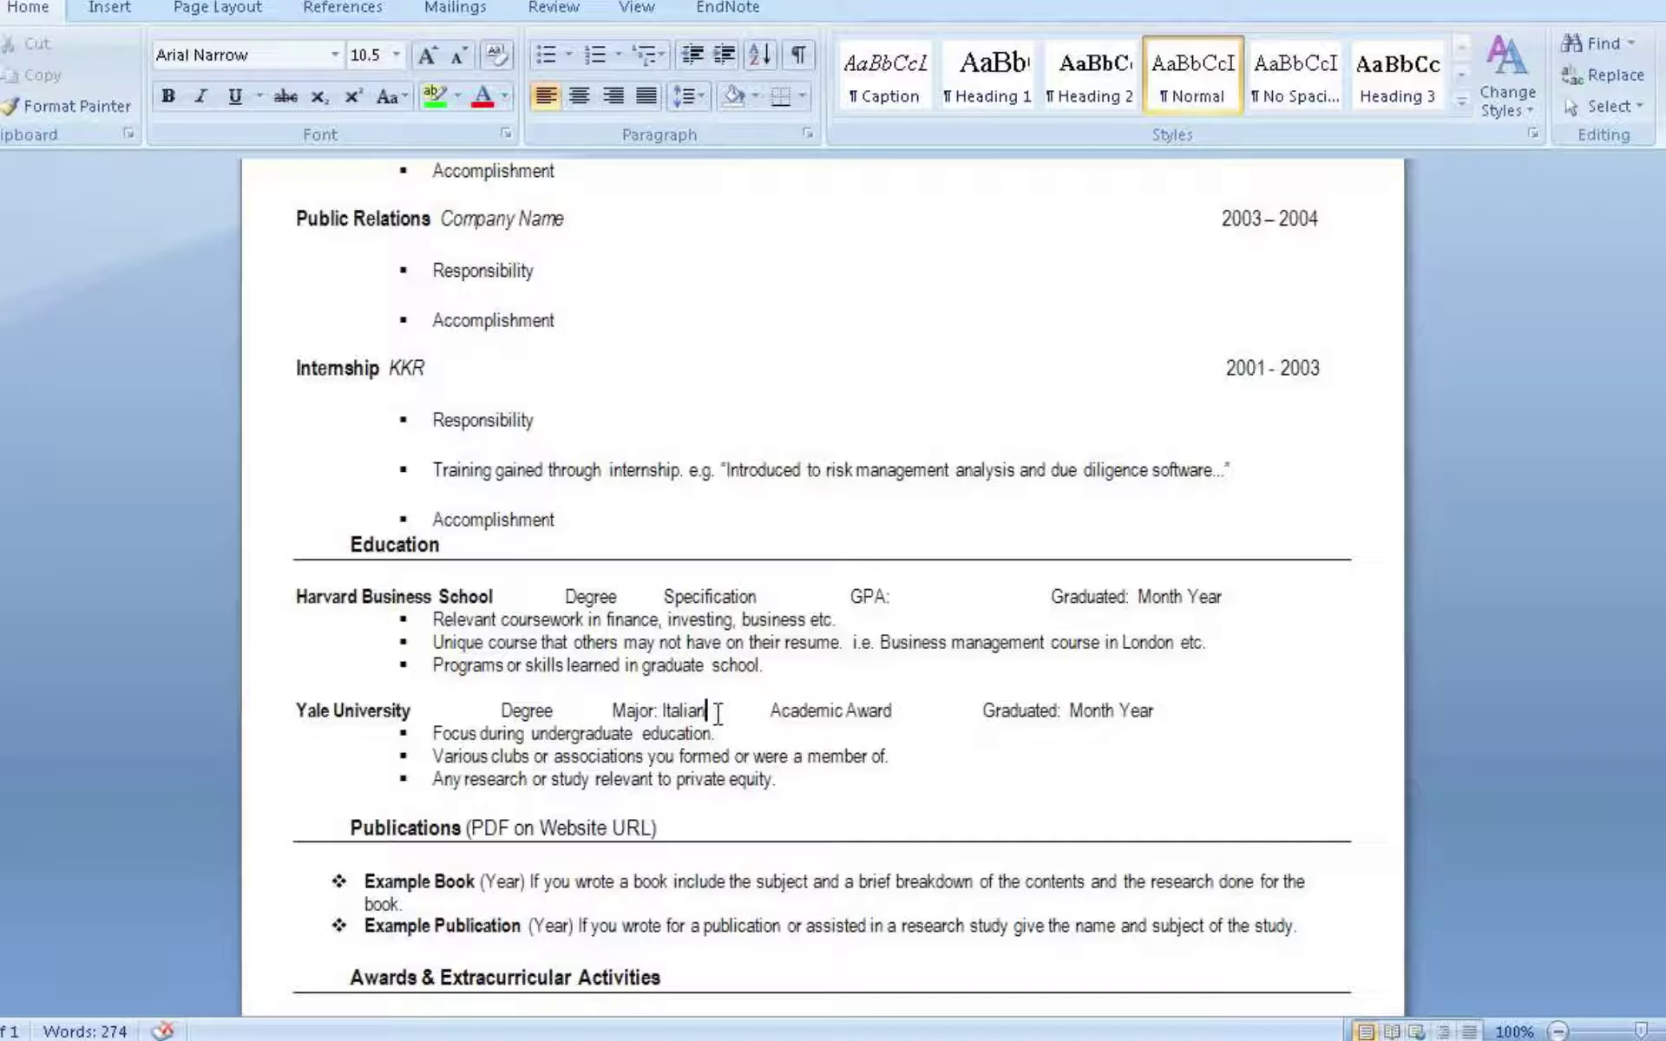
left_click(912, 709)
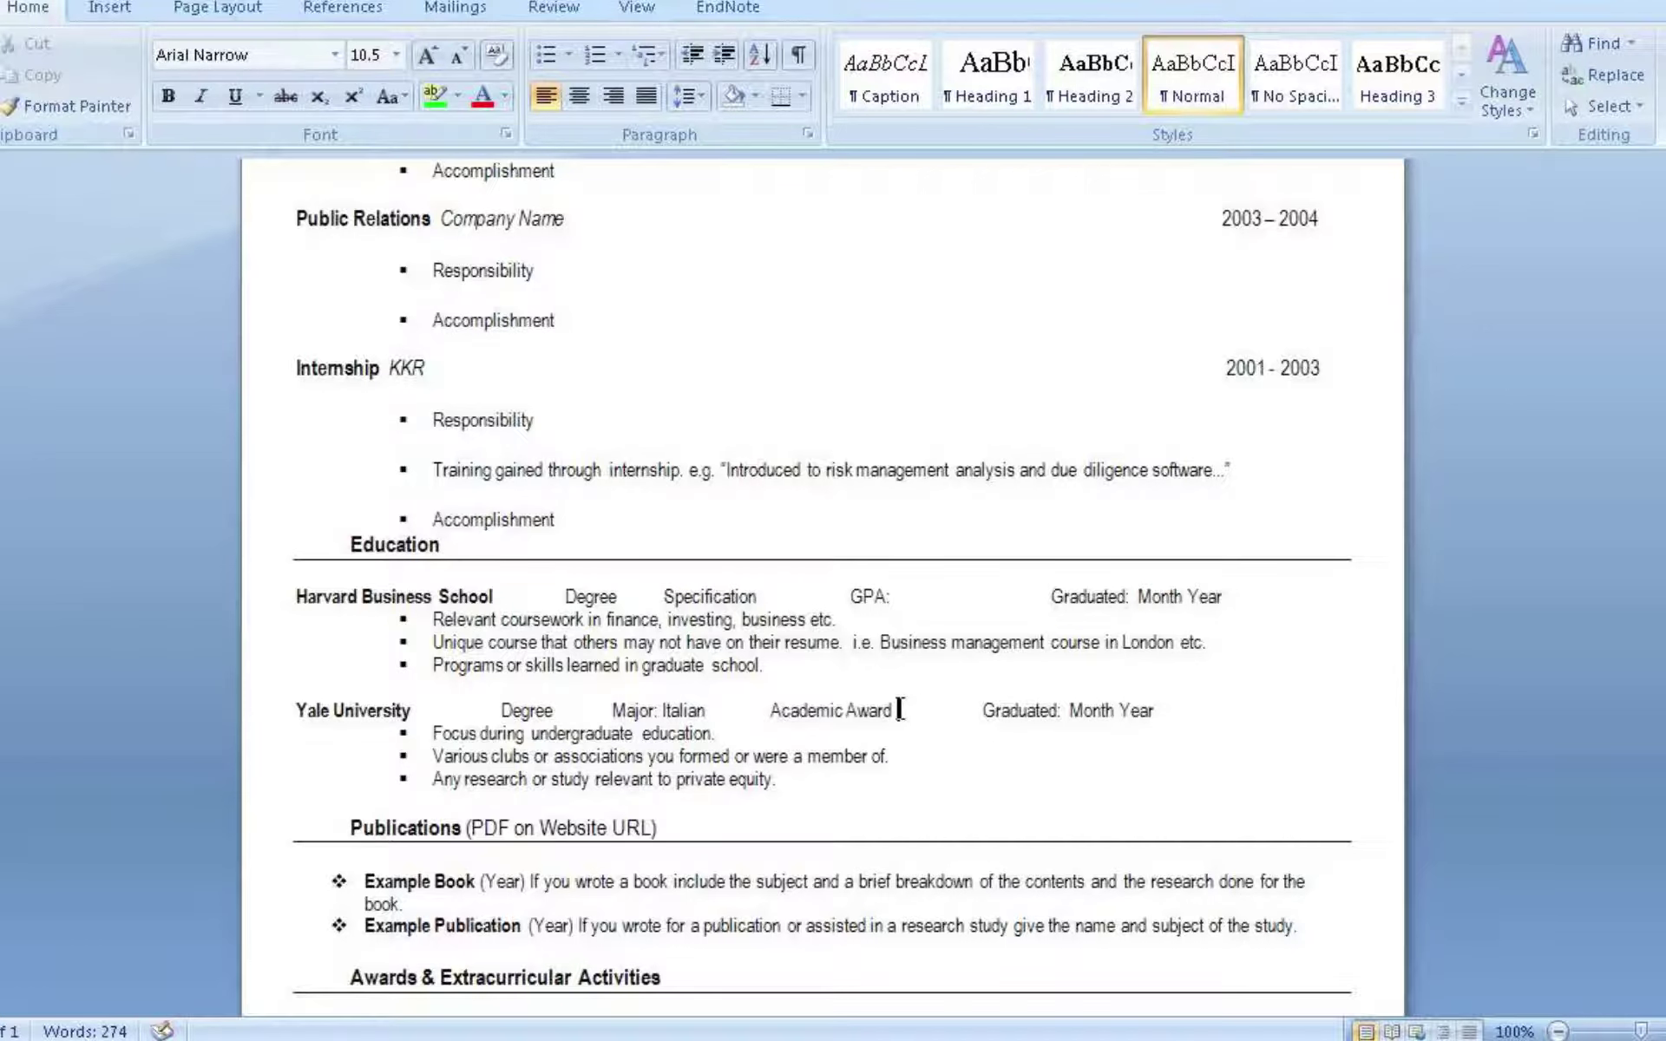
double_click(678, 711)
Replace 'Italian' with 'Business' as the Yale University major
type("Business")
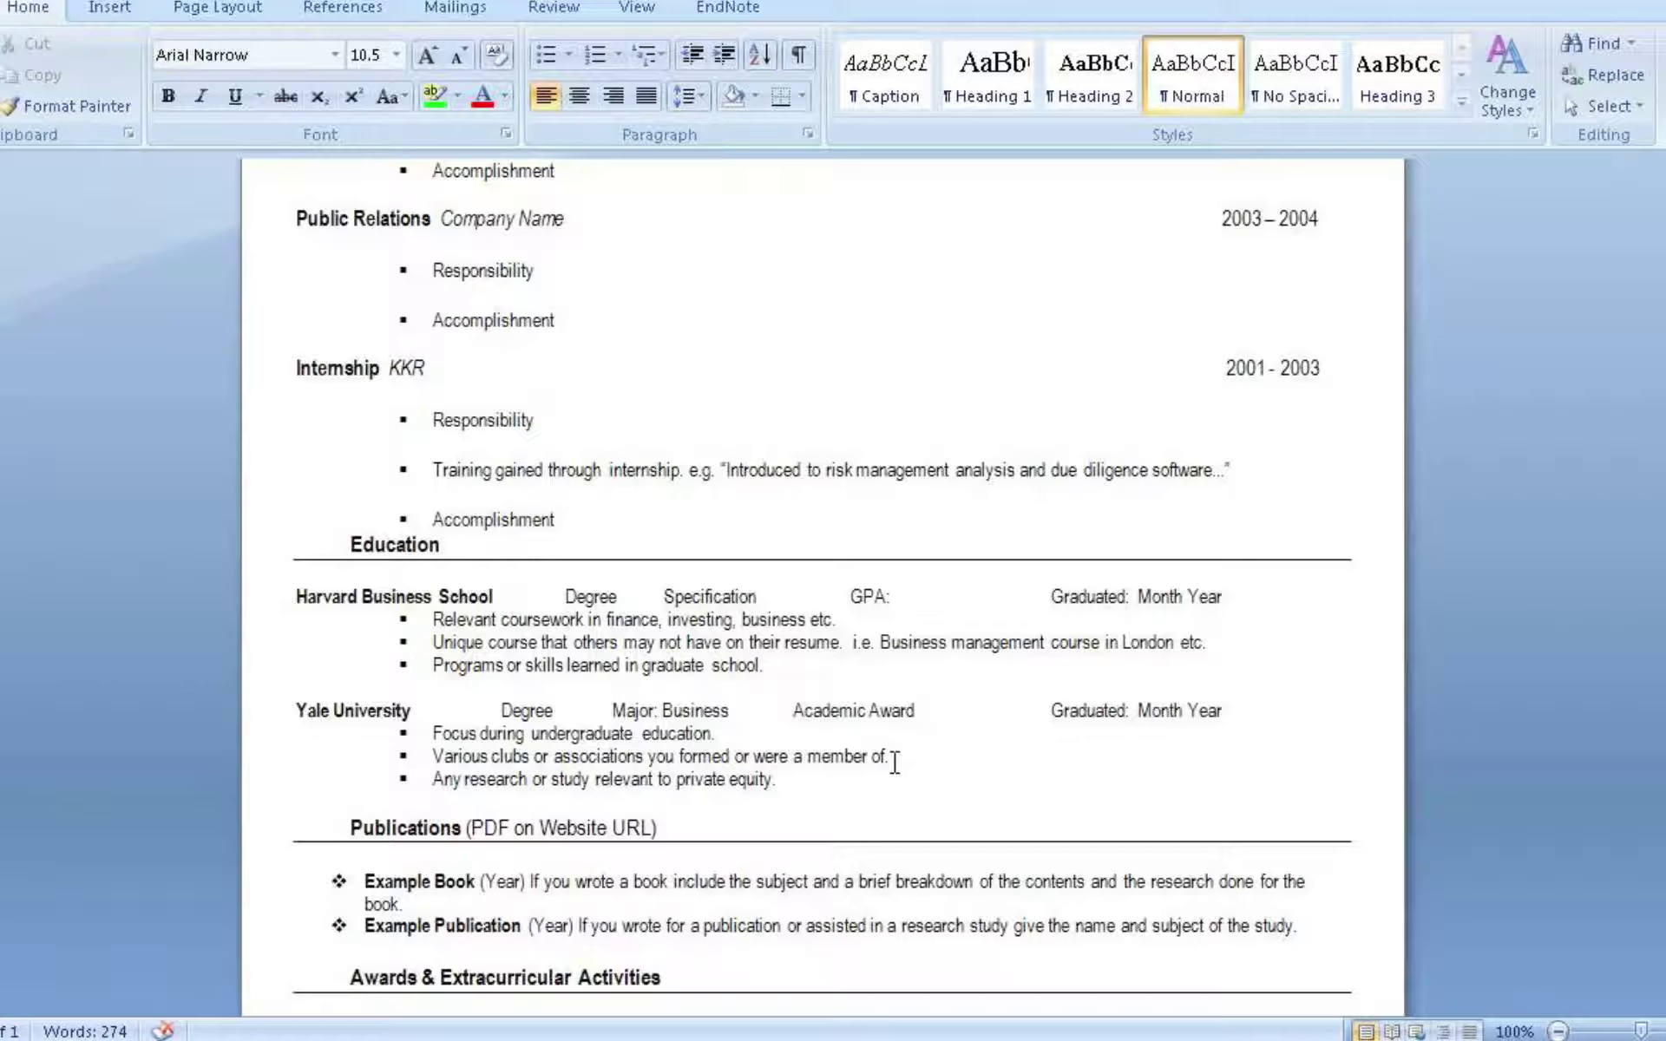
left_click(895, 764)
left_click(804, 780)
scroll(768, 814, "down", 3)
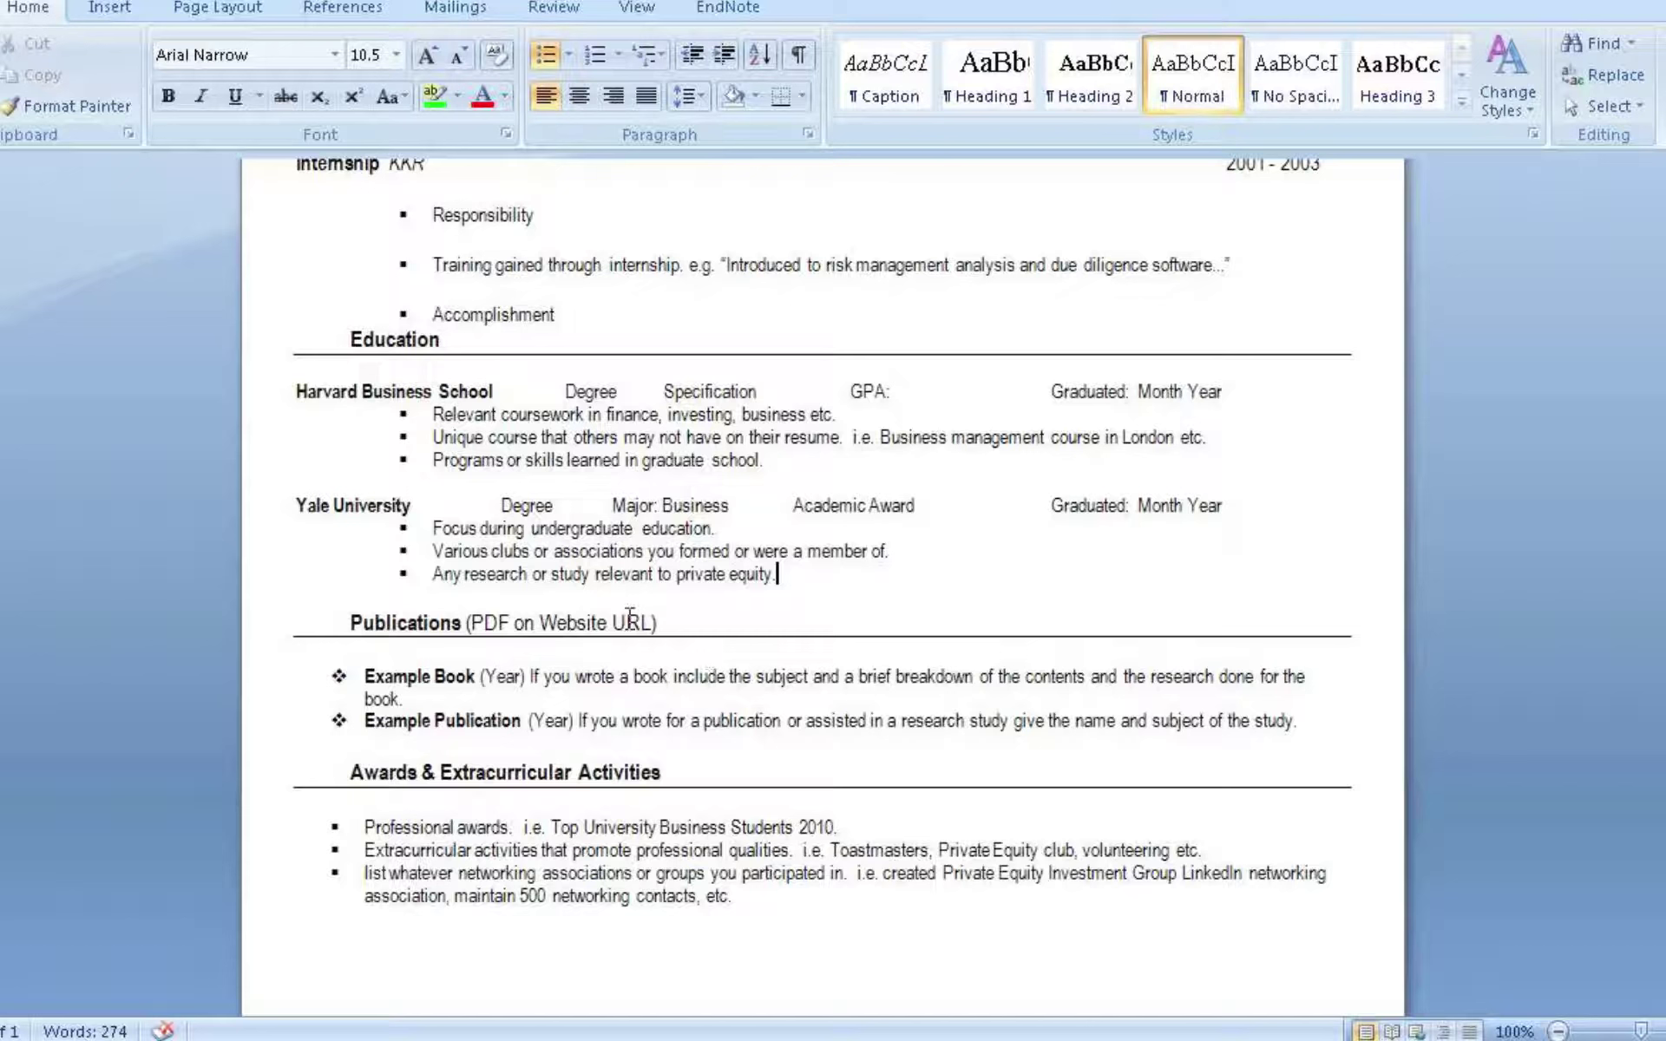
left_click_drag(626, 623, 469, 623)
left_click(434, 710)
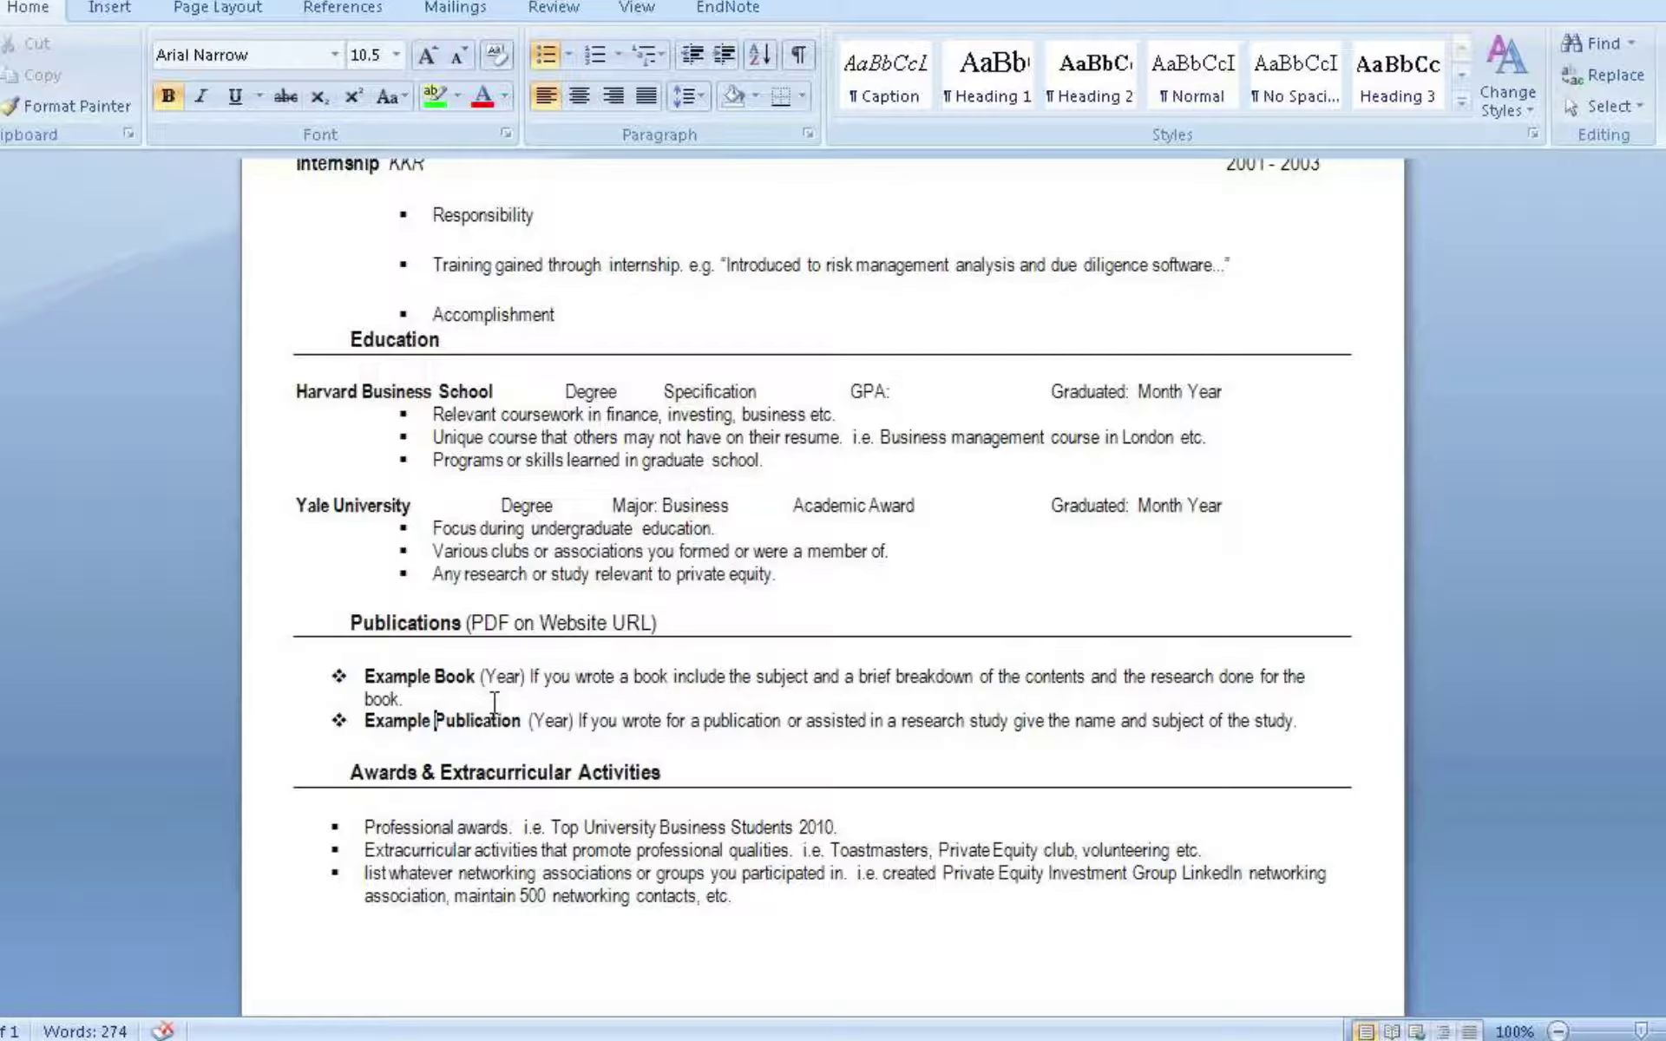
left_click(495, 701)
scroll(555, 607, "down", 1)
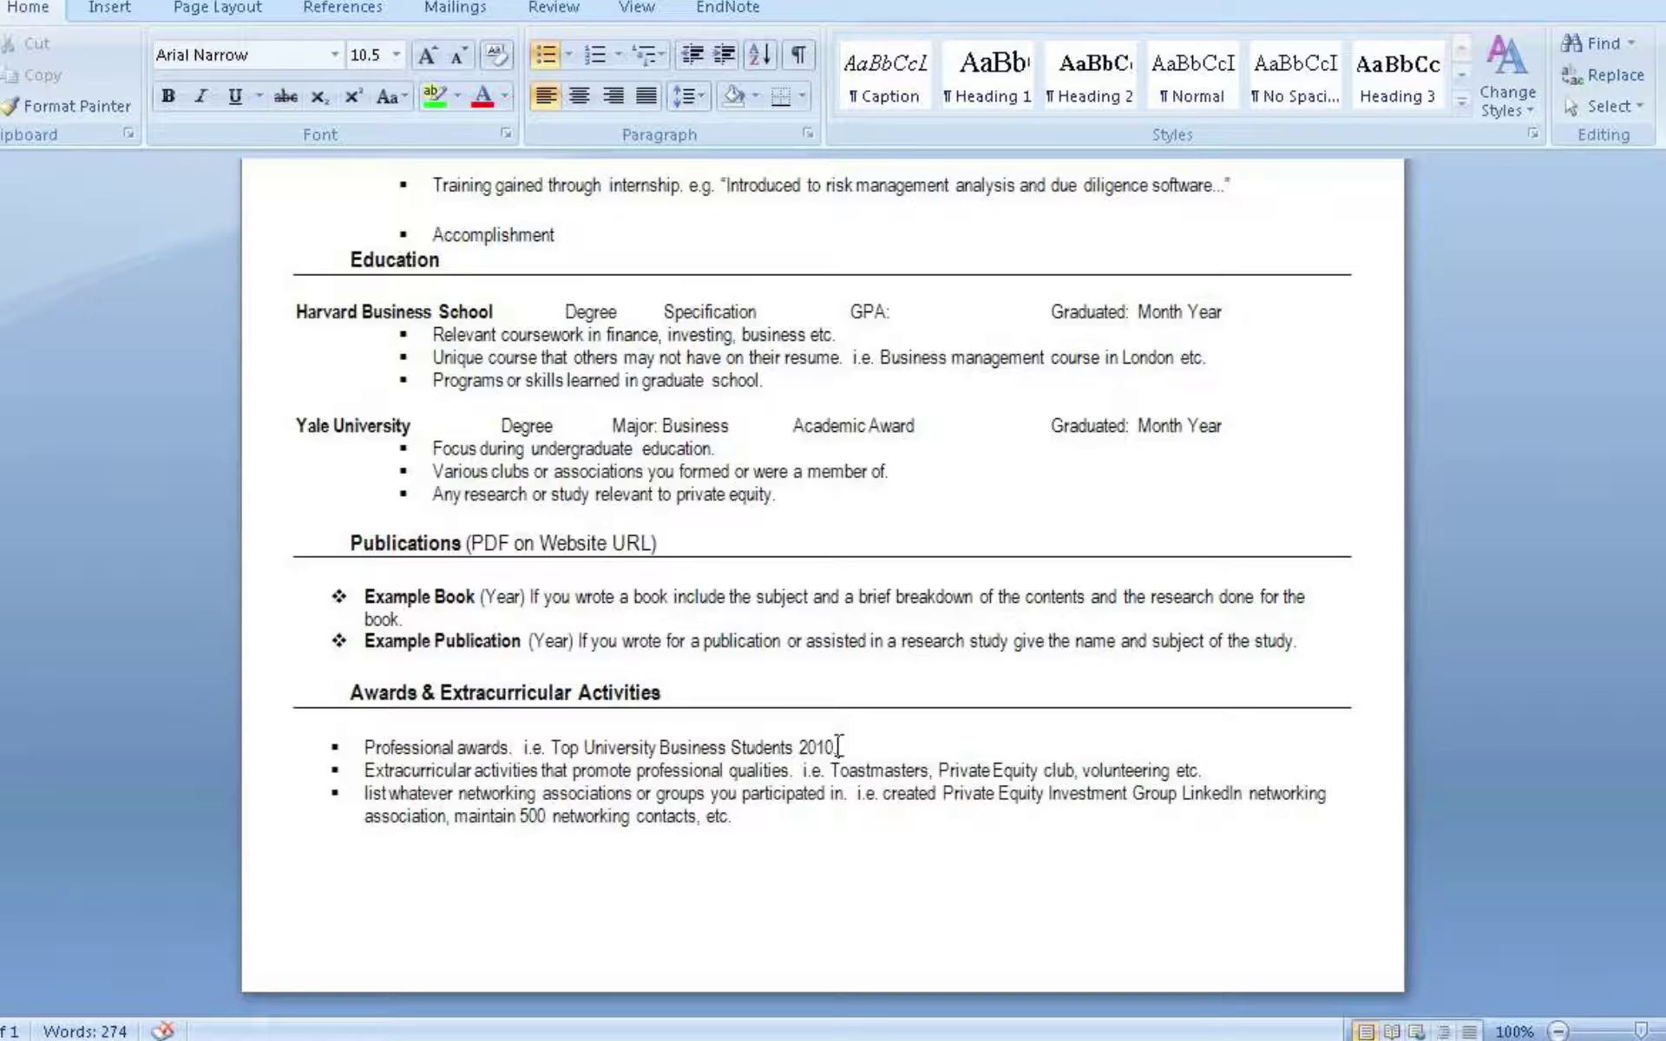
left_click(838, 746)
left_click(701, 819)
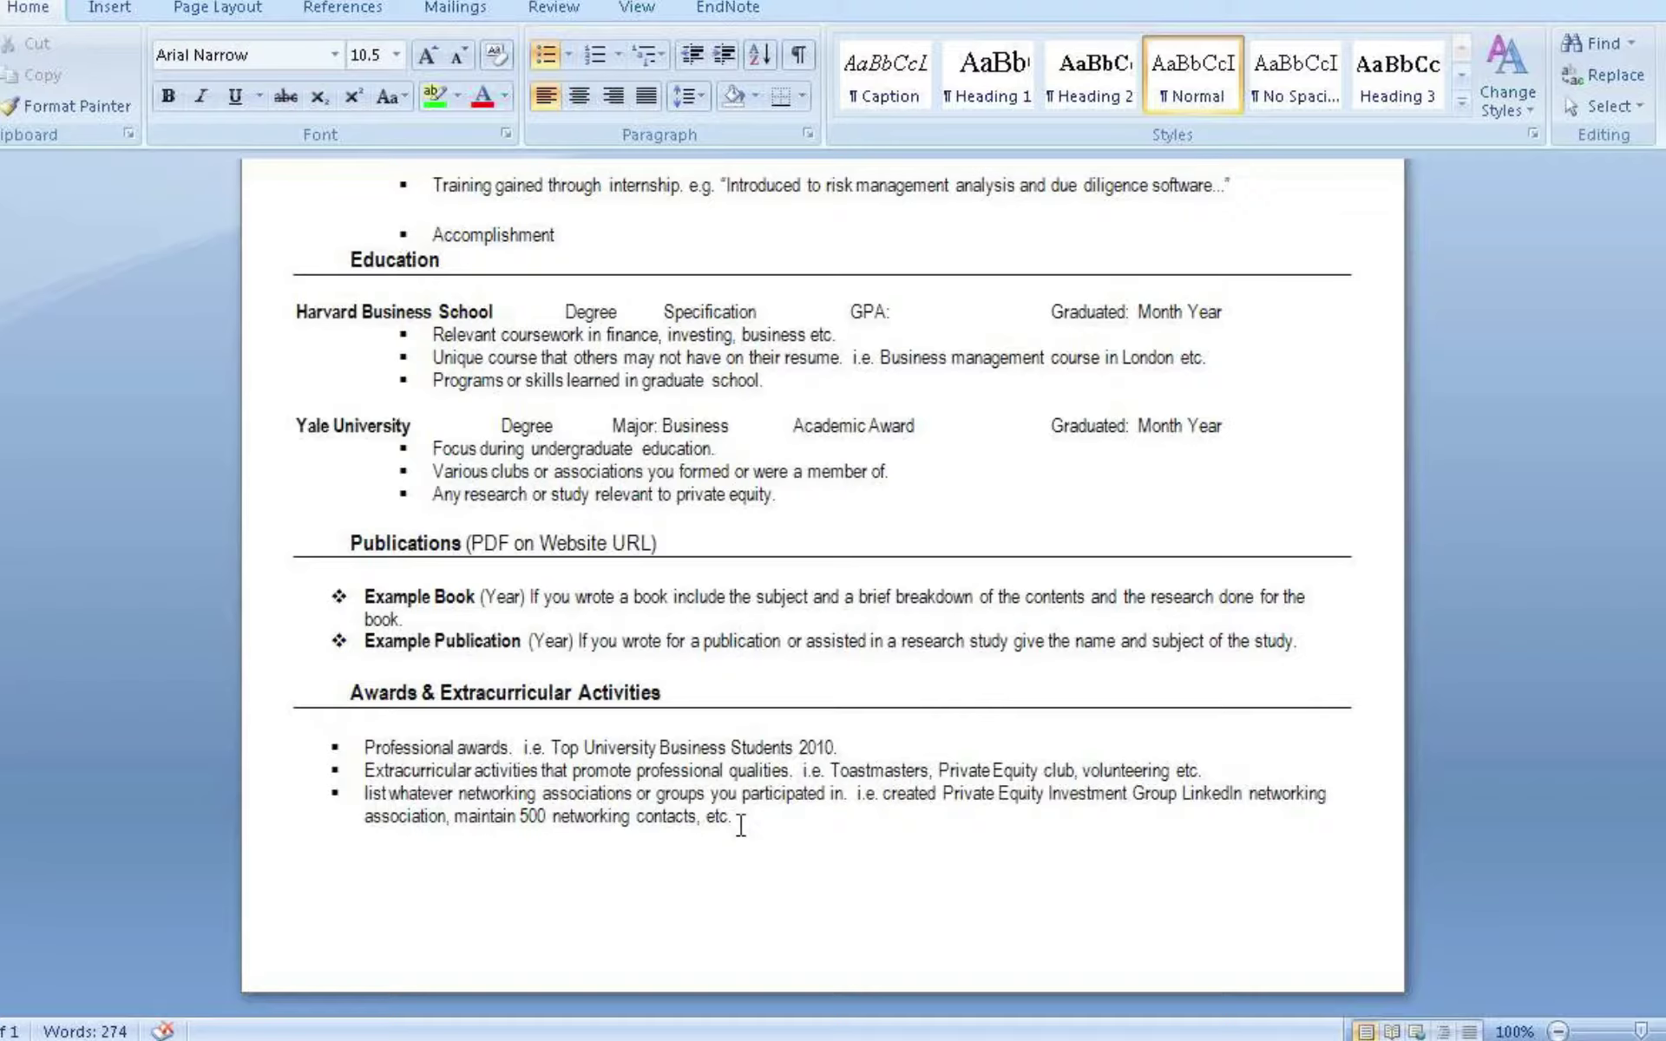
scroll(735, 853, "up", 3)
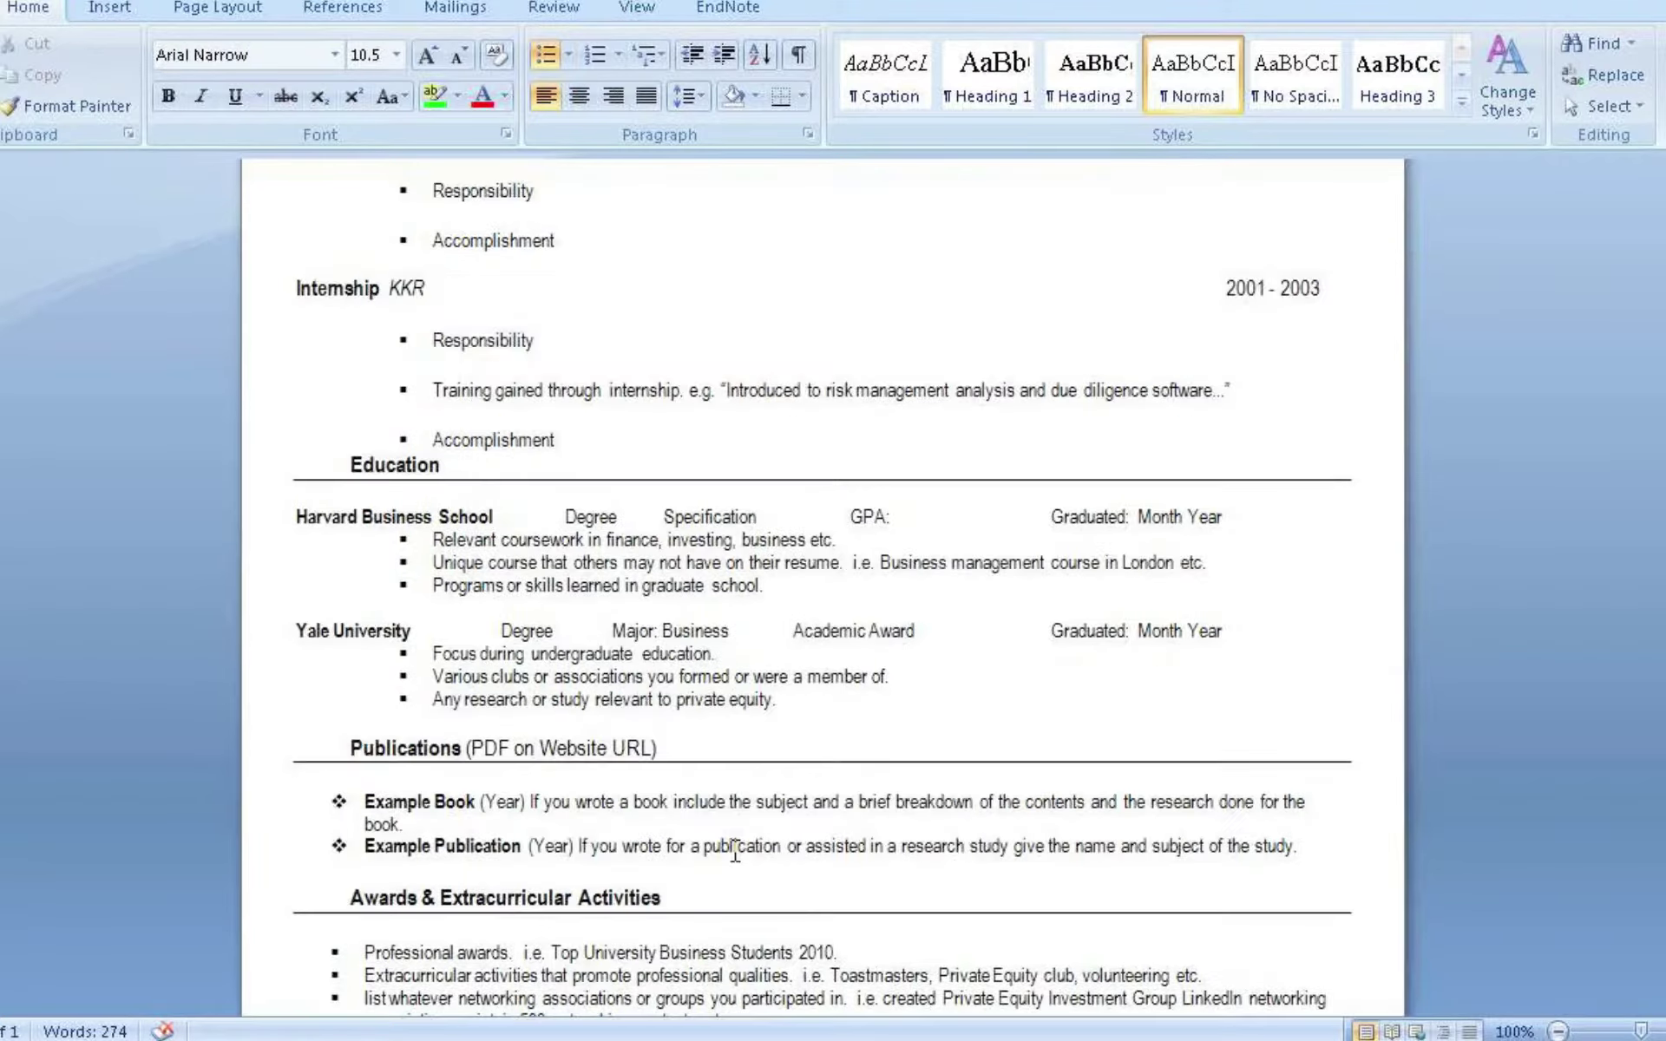
scroll(735, 853, "up", 7)
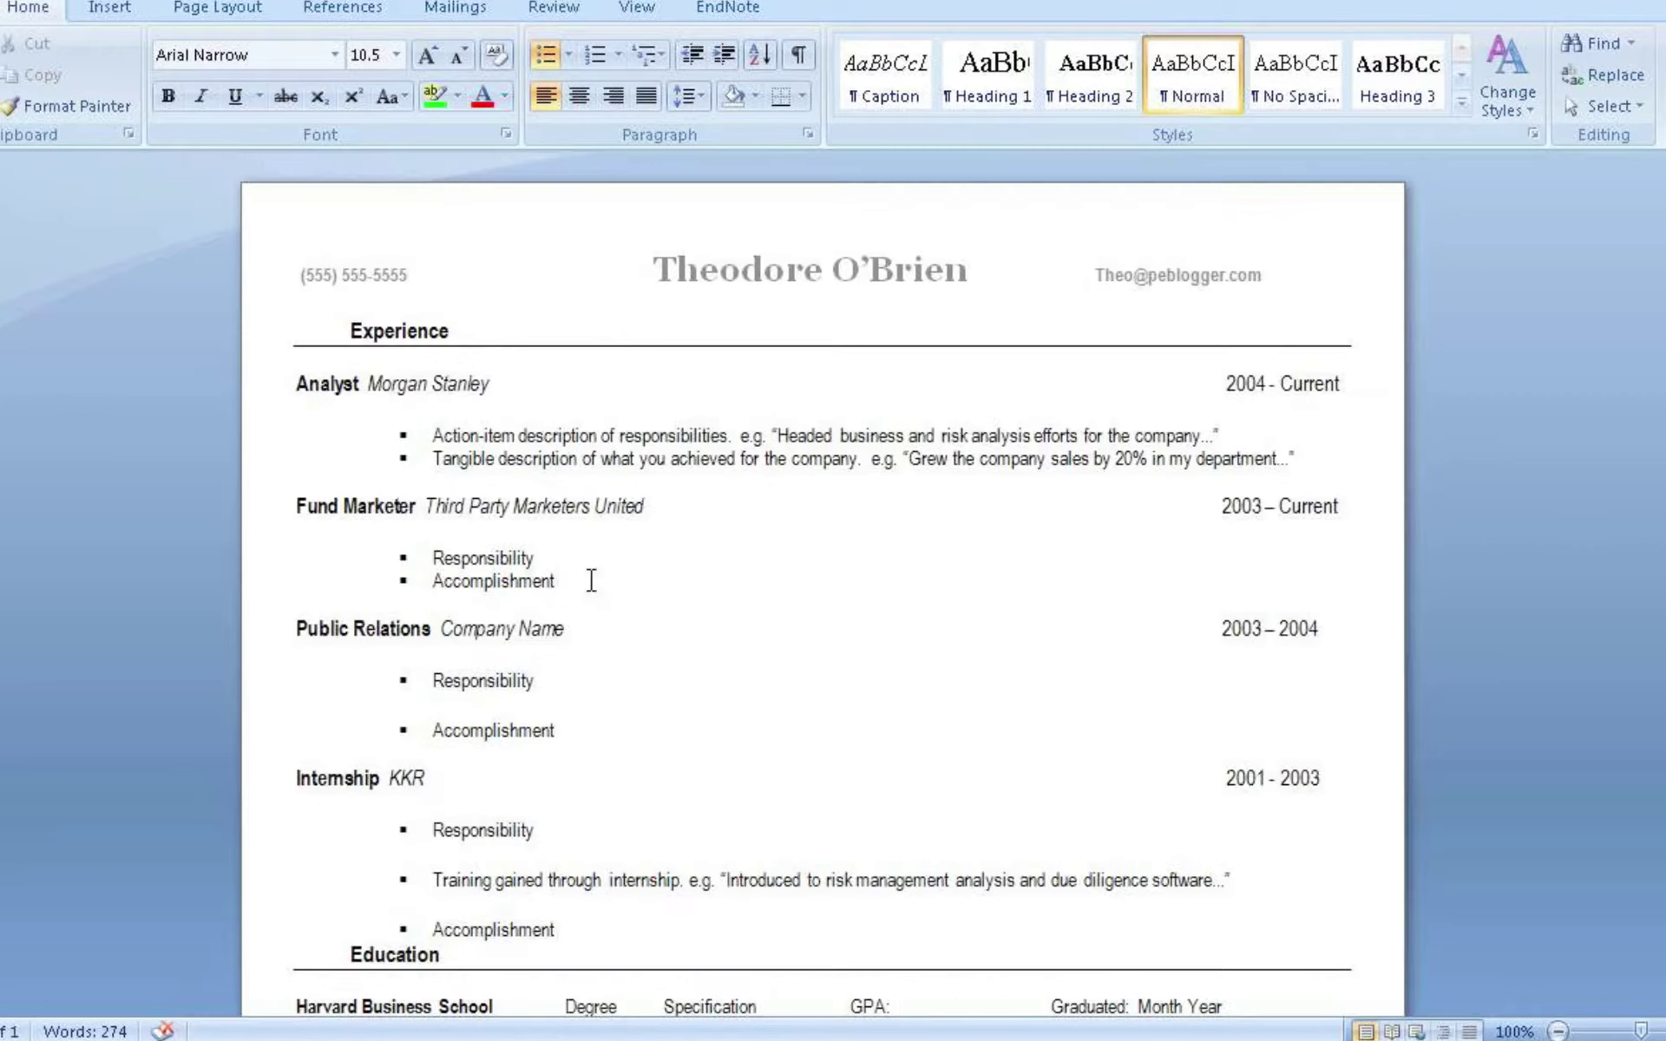